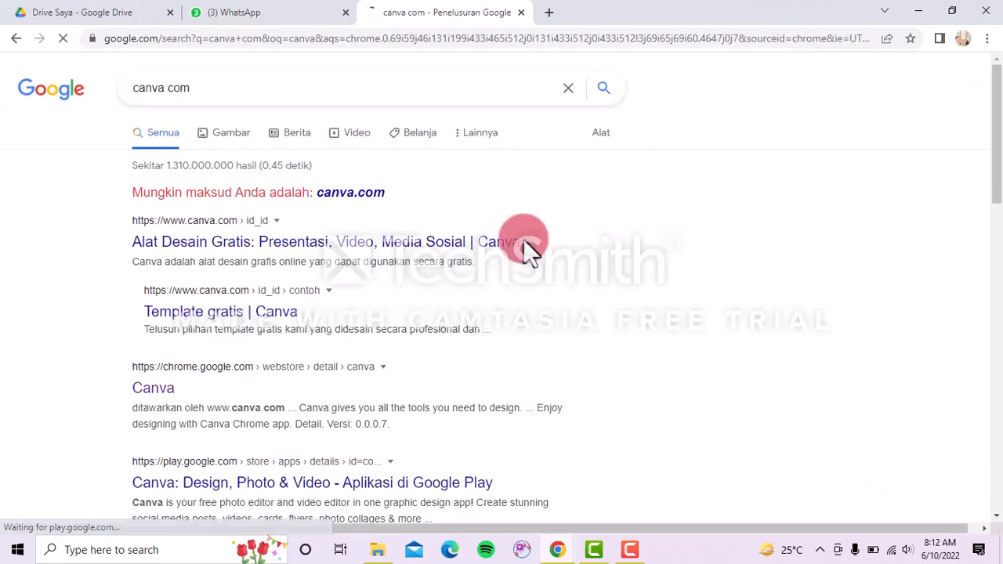
Open the top 'Alat Desain Gratis ... | Canva' result from the Google results.
scroll(304, 510, "down", 4)
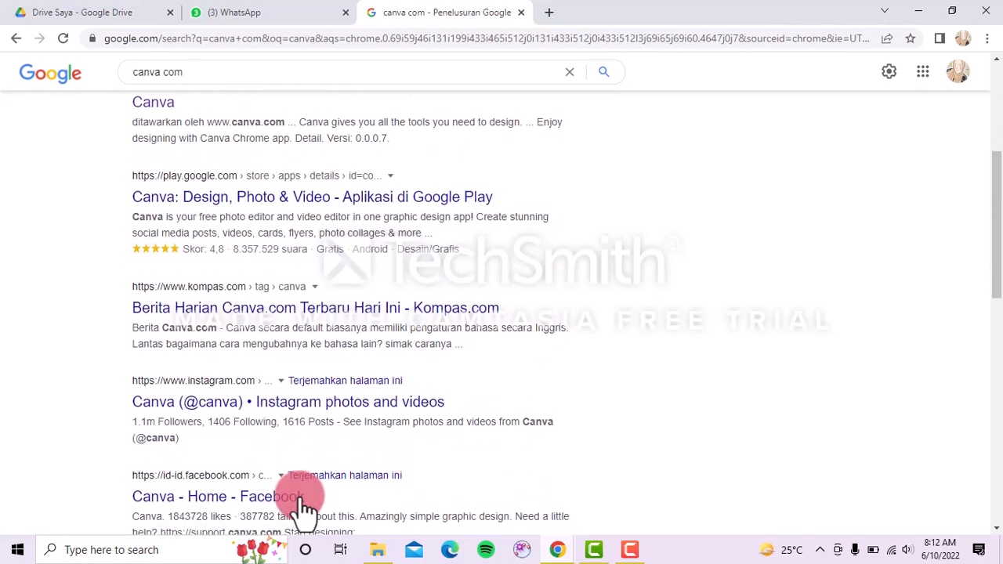
scroll(304, 510, "up", 3)
scroll(304, 510, "up", 1)
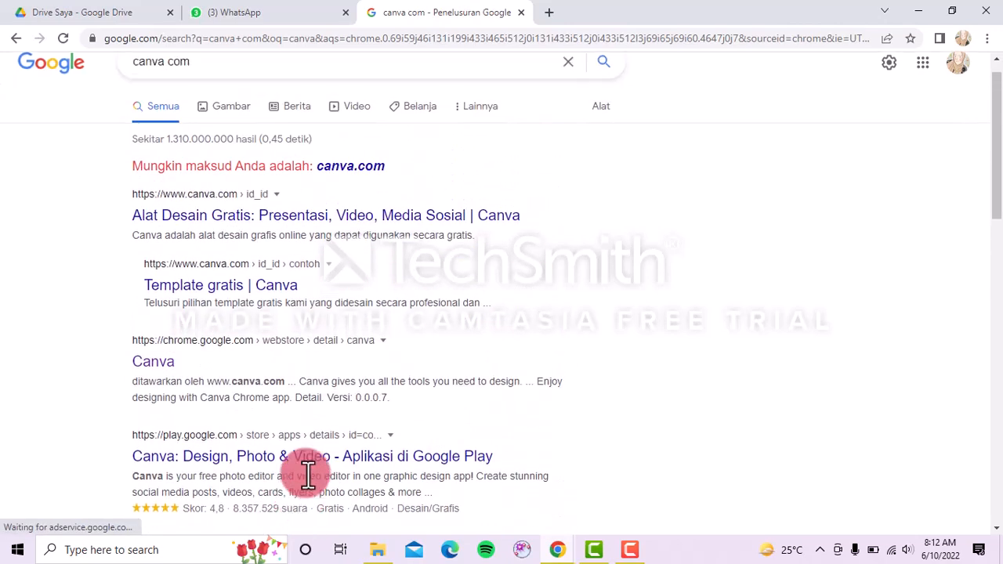
scroll(305, 475, "down", 1)
scroll(306, 470, "up", 2)
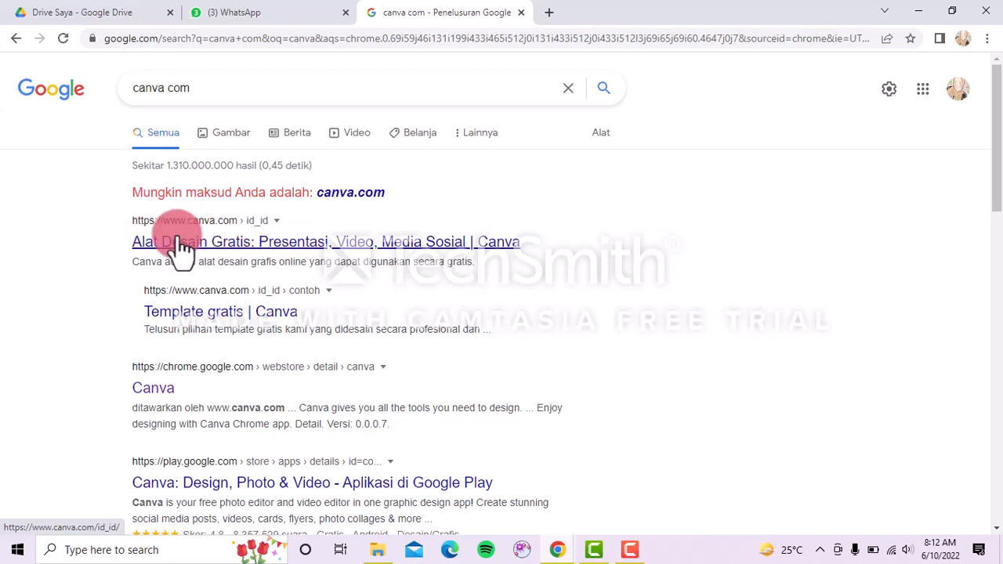
left_click(257, 245)
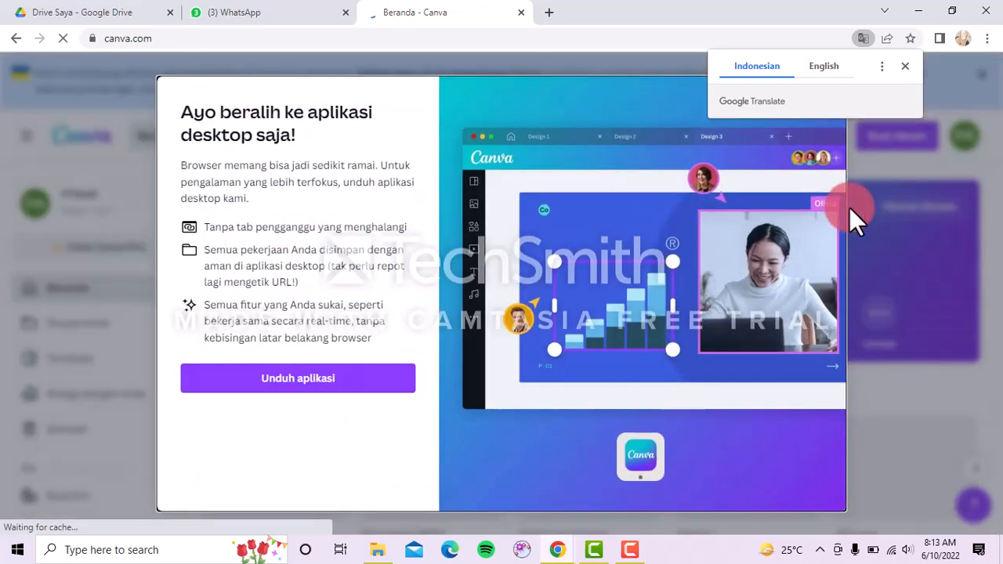
Dismiss the translation prompt and desktop-app promo, then show the Lainnya design categories.
left_click(903, 67)
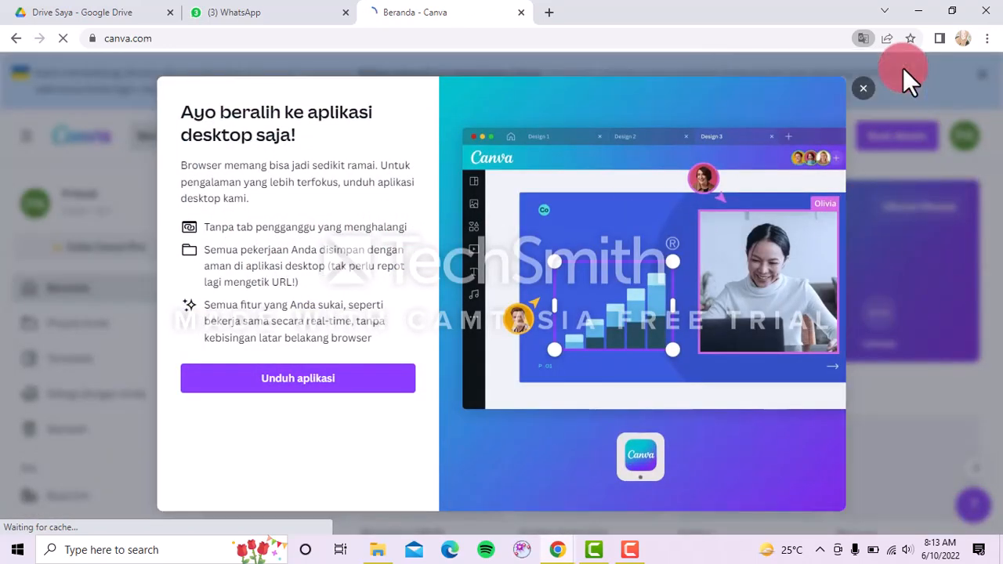
left_click(862, 90)
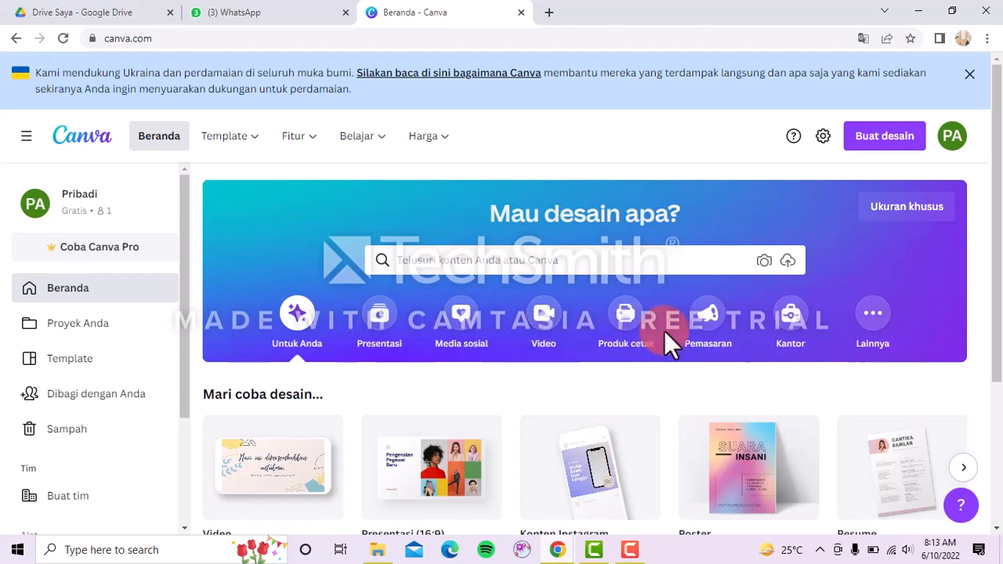
left_click(872, 315)
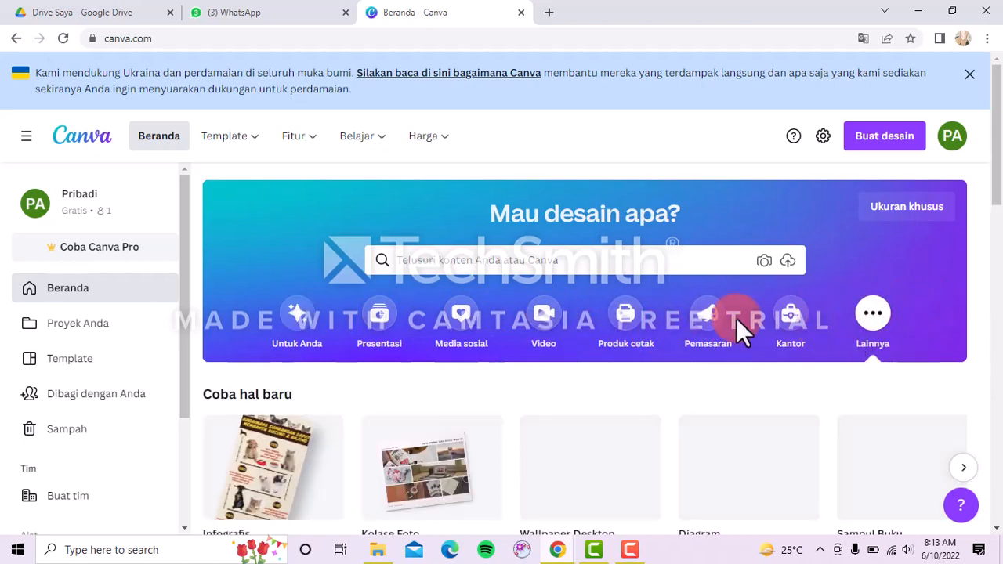
scroll(650, 357, "down", 2)
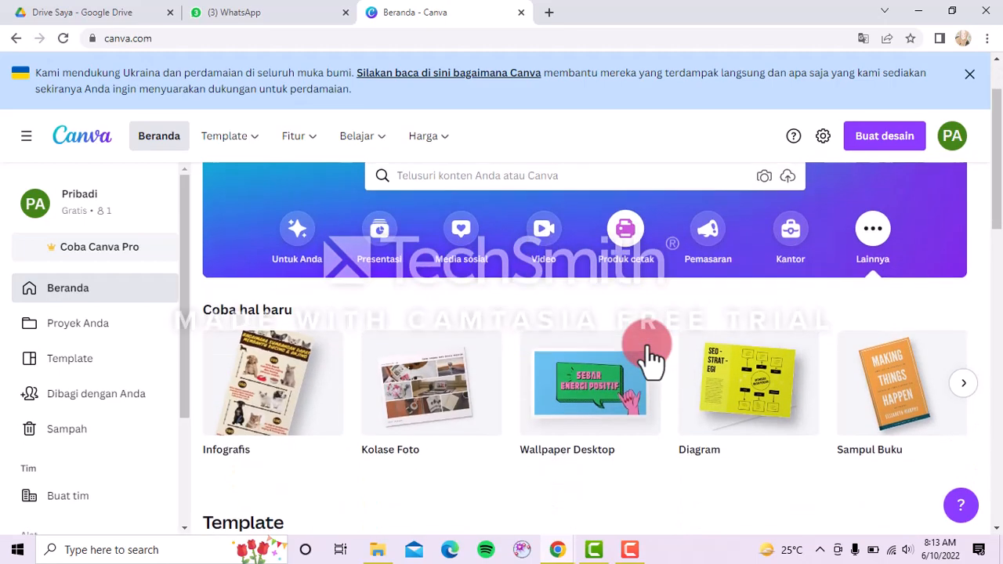
scroll(649, 357, "down", 2)
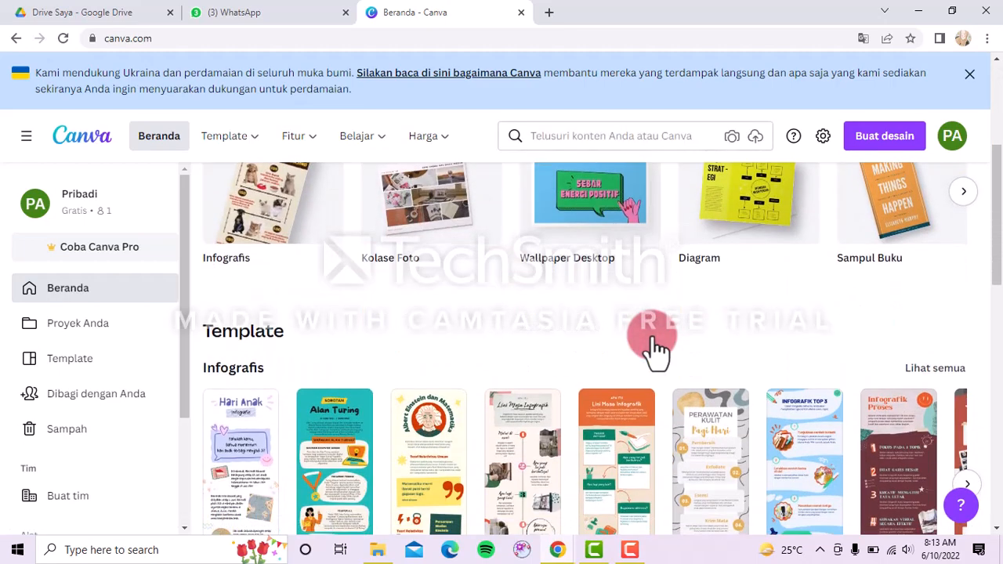
scroll(654, 344, "down", 2)
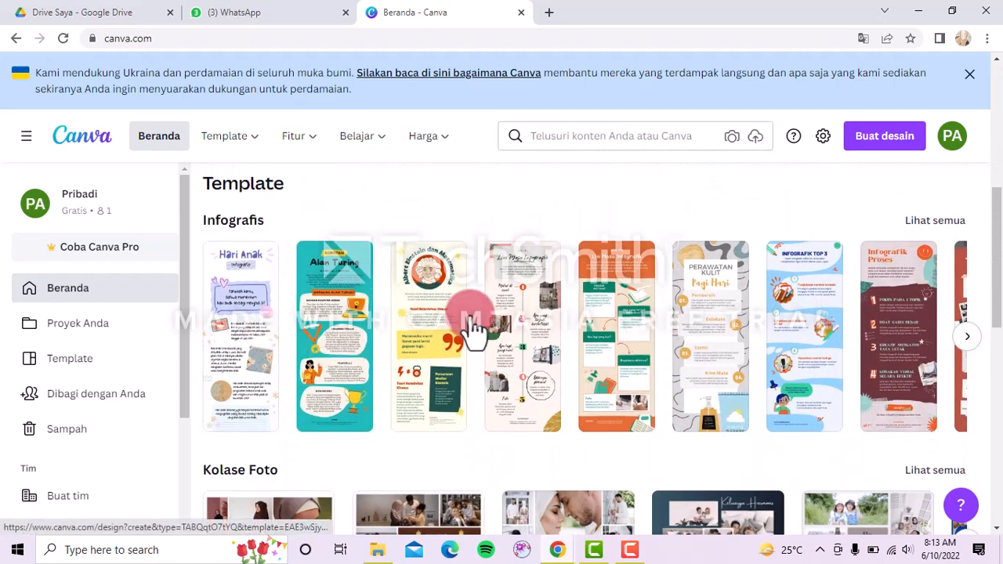
scroll(673, 482, "down", 1)
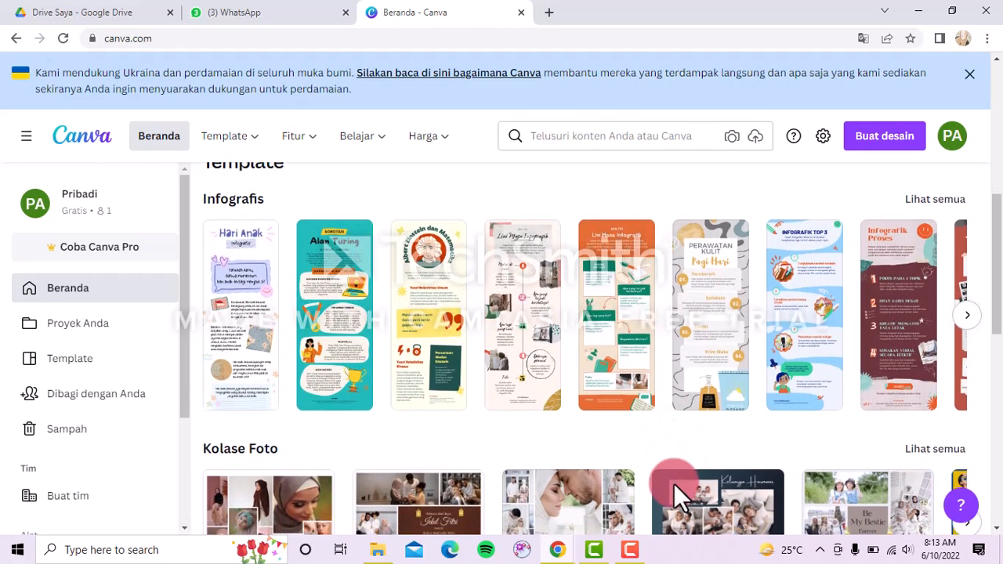
scroll(674, 483, "up", 1)
scroll(674, 483, "down", 2)
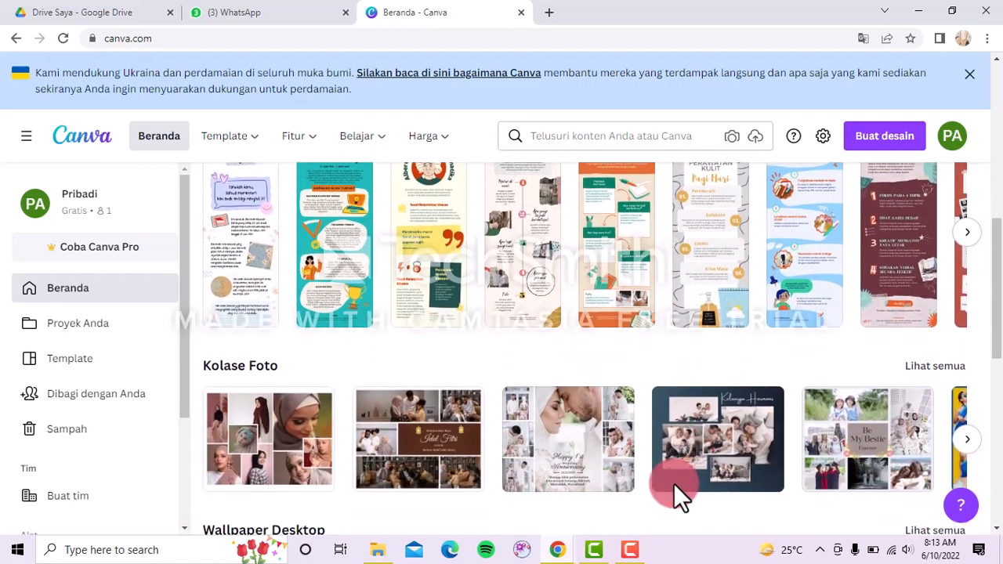
scroll(673, 483, "down", 4)
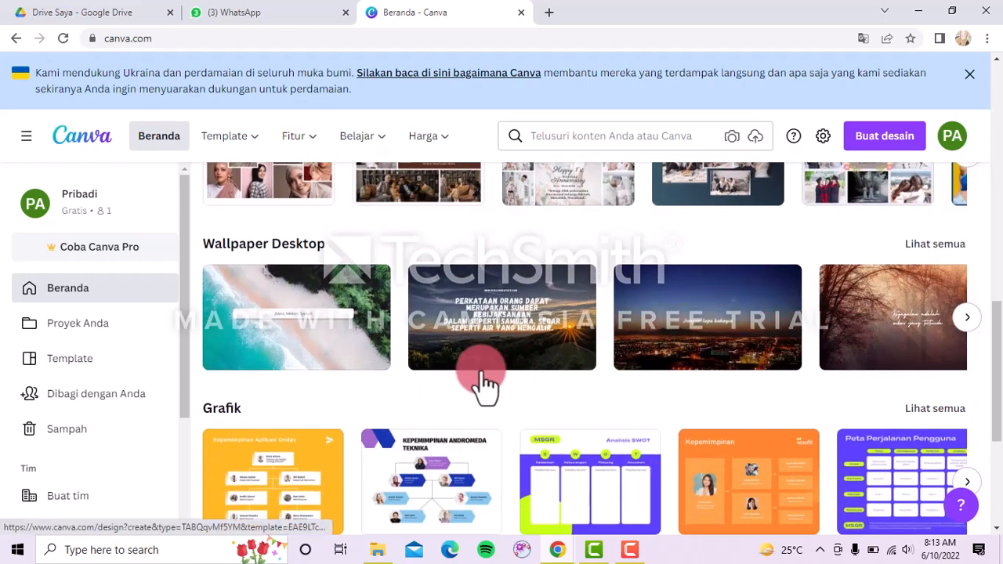
scroll(591, 430, "down", 2)
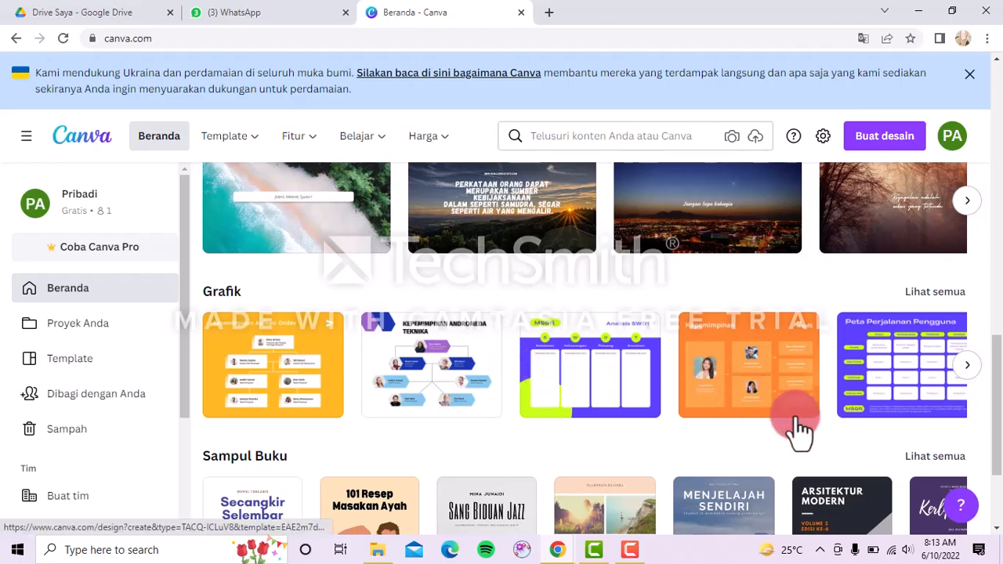
scroll(732, 489, "down", 2)
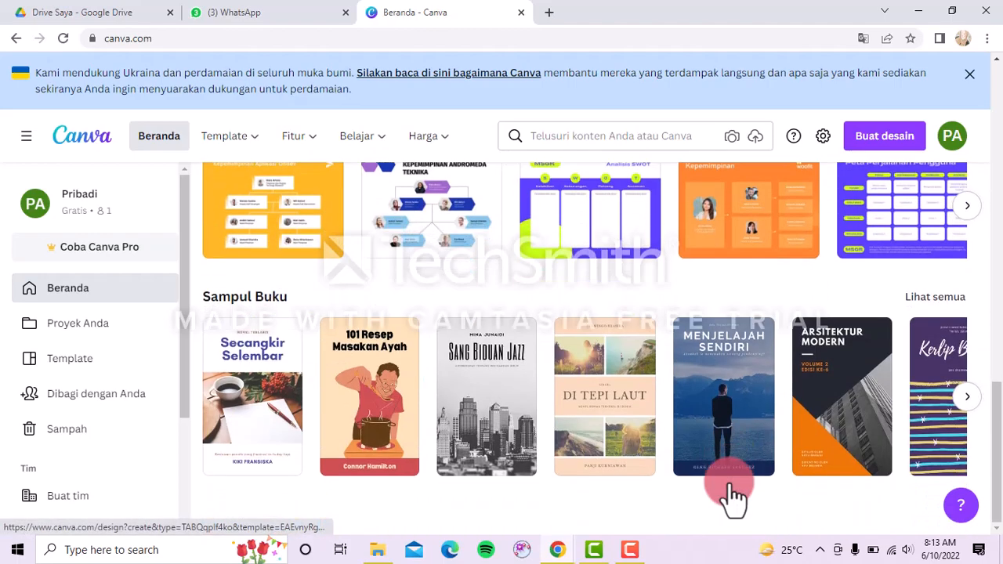
scroll(732, 492, "up", 10)
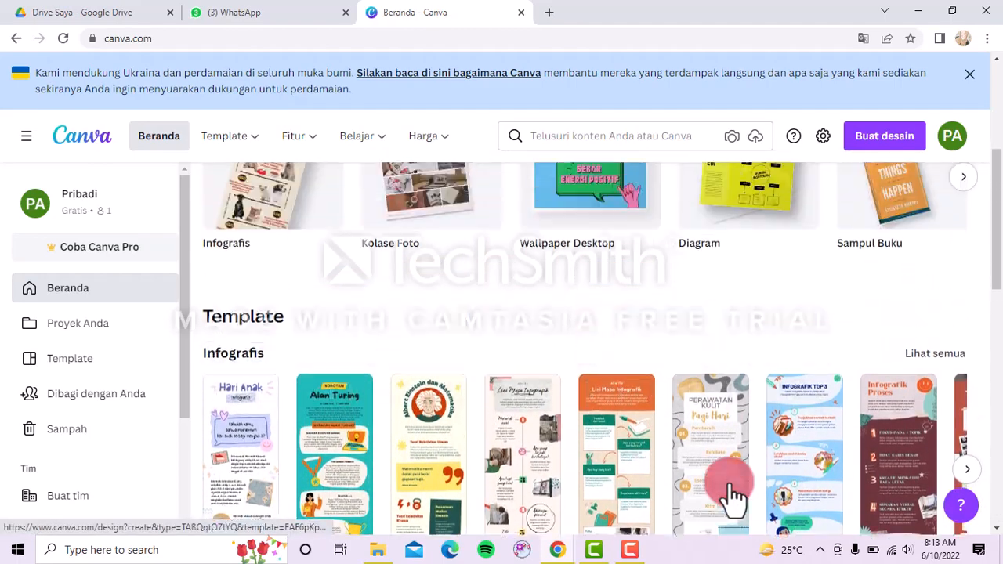
scroll(732, 492, "up", 4)
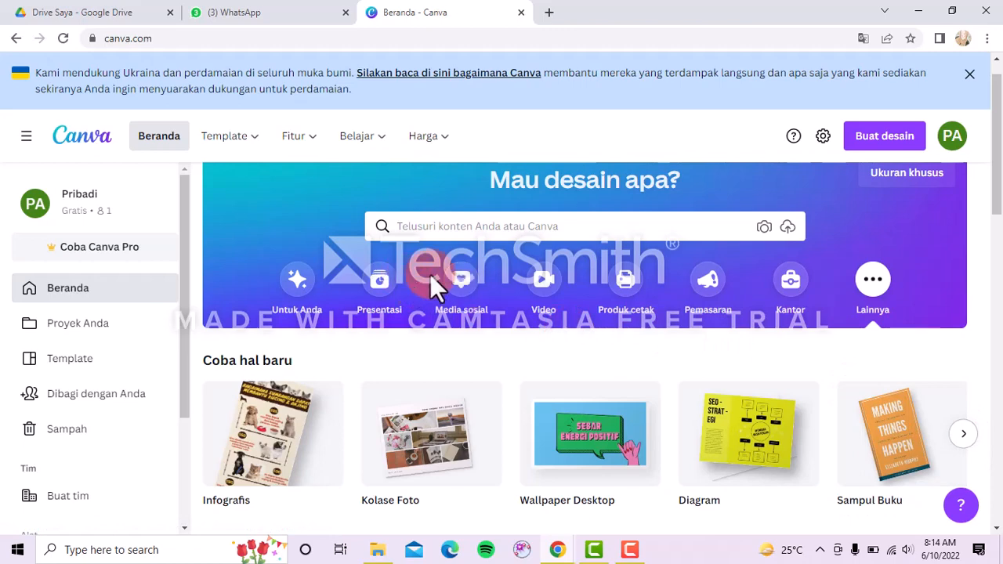
Show the Presentasi design category and scroll down to the 16:9 presentation templates.
left_click(379, 308)
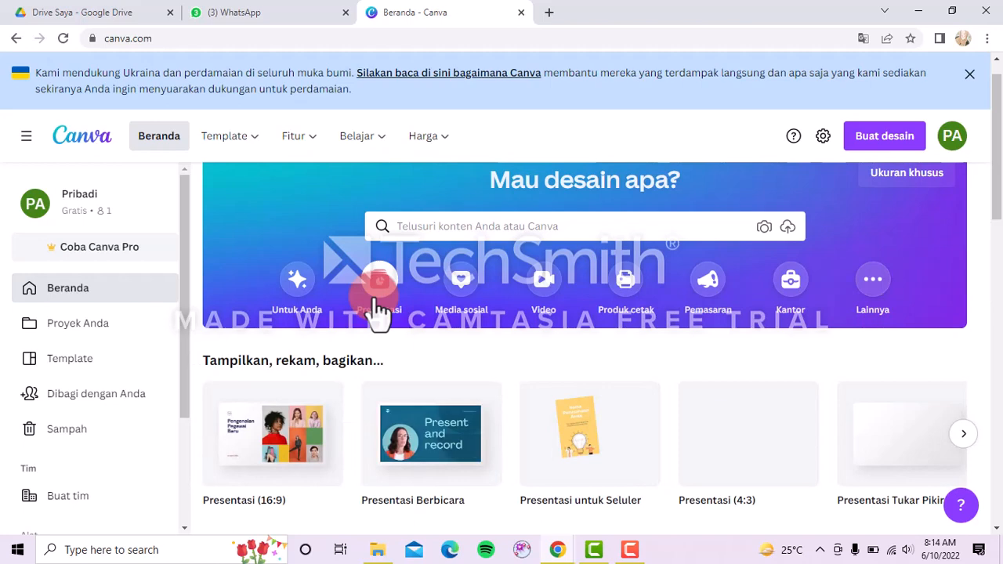
left_click(866, 152)
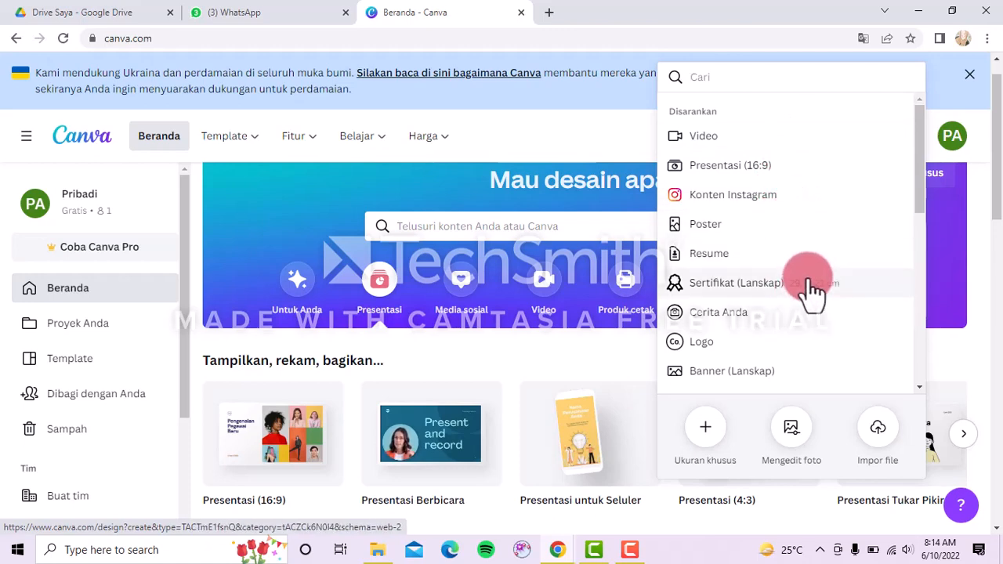
left_click(575, 356)
scroll(575, 356, "down", 4)
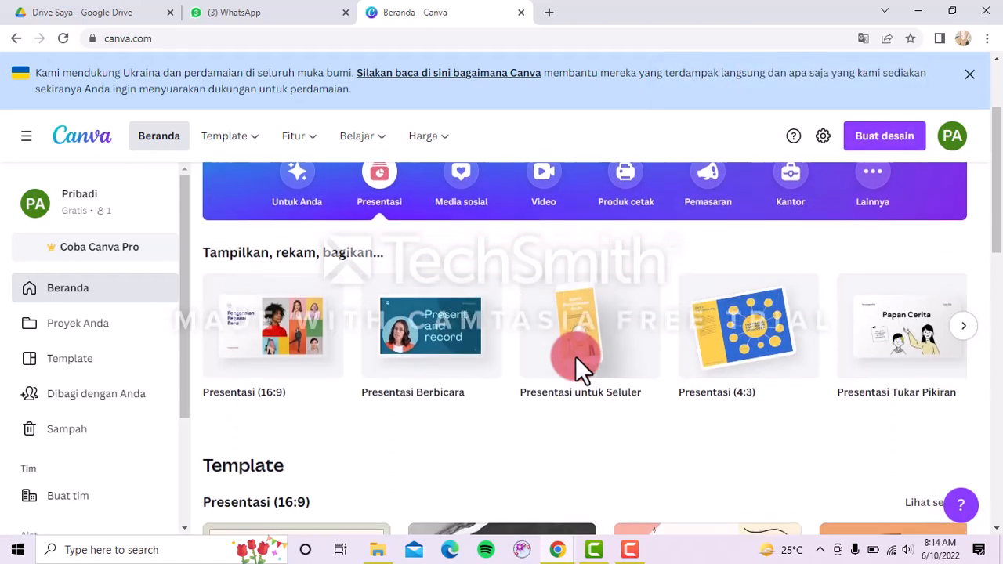
scroll(576, 357, "down", 2)
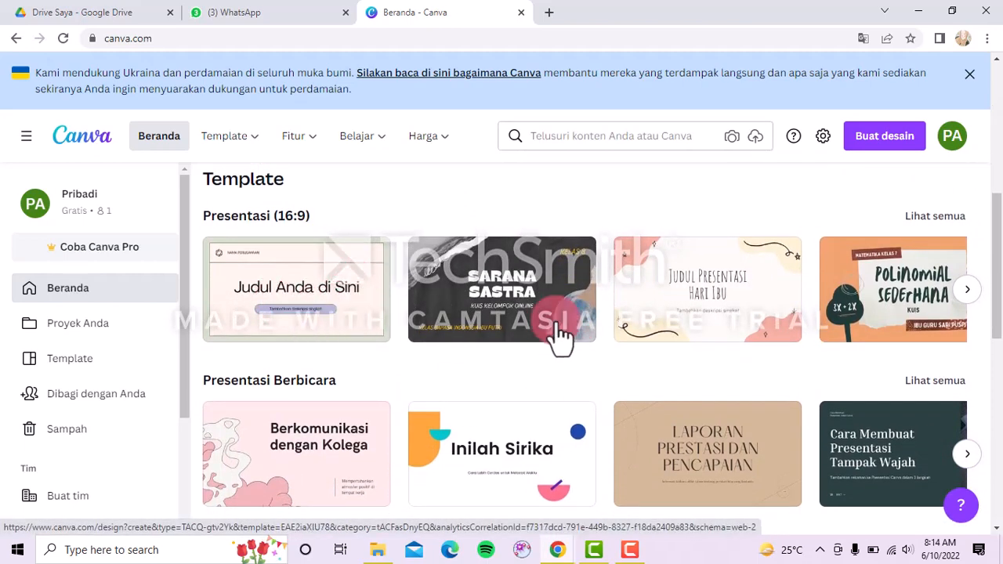
Pick the 'Judul Anda di Sini' template from the Presentasi (16:9) carousel.
left_click(969, 296)
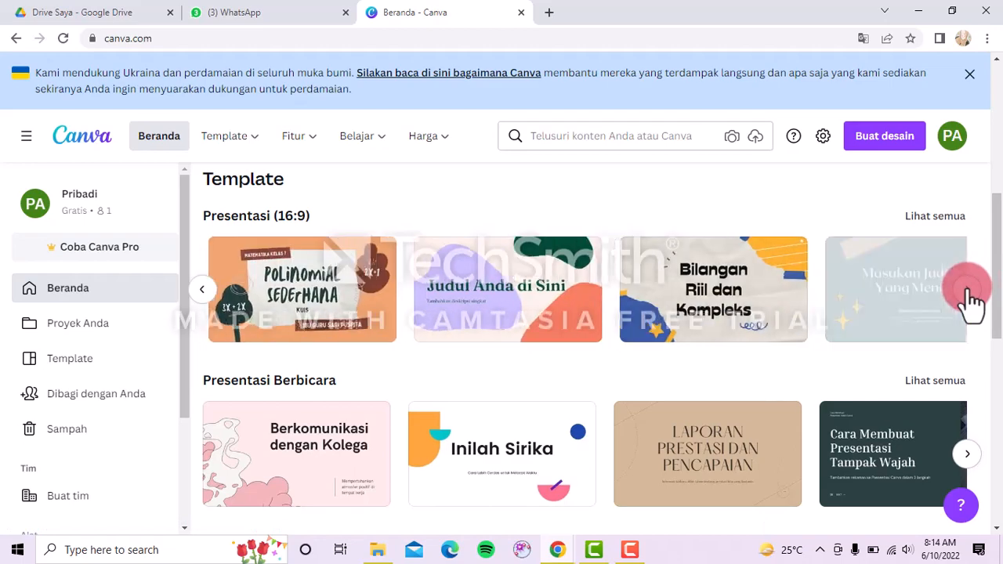
scroll(874, 391, "down", 1)
scroll(873, 390, "down", 3)
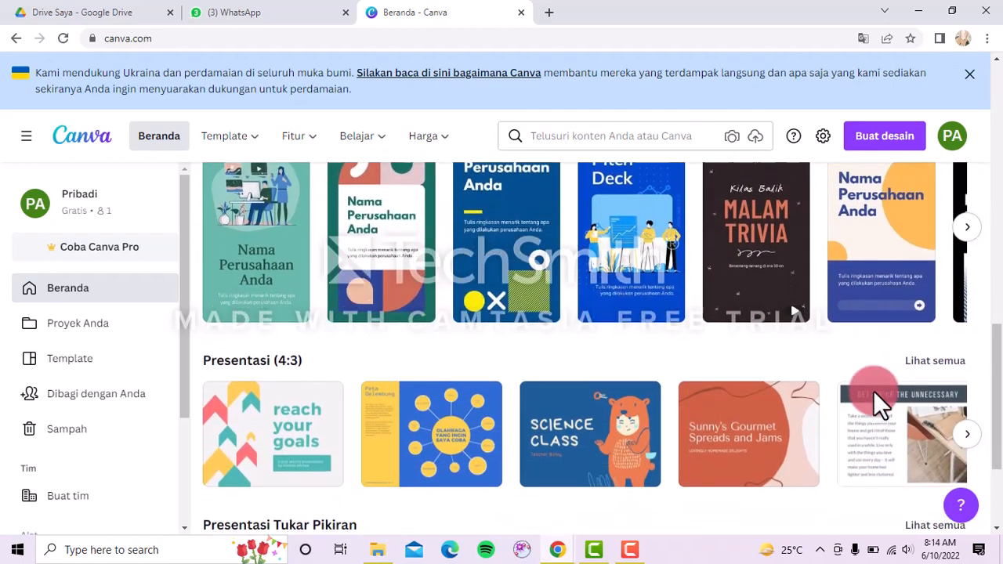
scroll(873, 391, "up", 4)
scroll(874, 392, "up", 1)
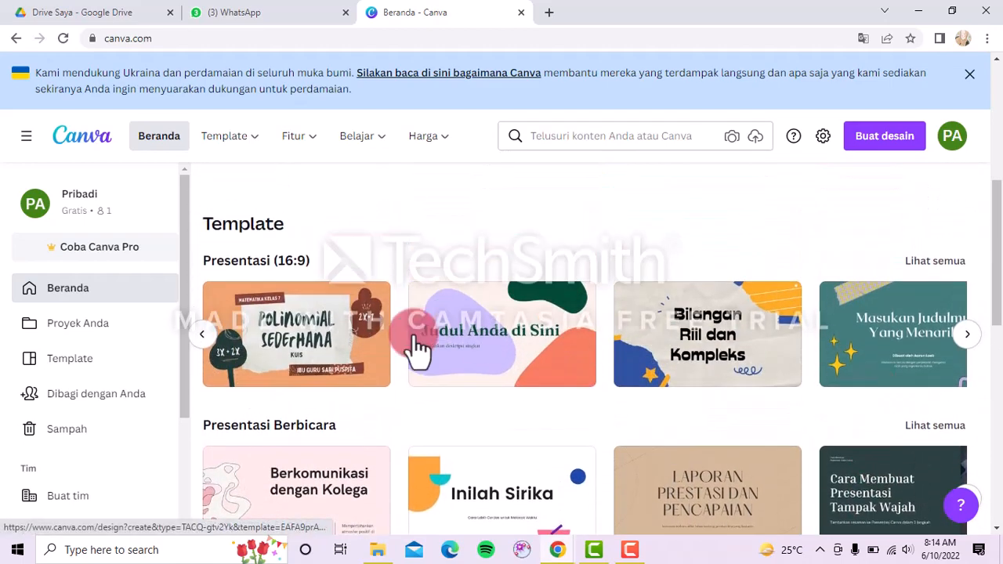
left_click(207, 337)
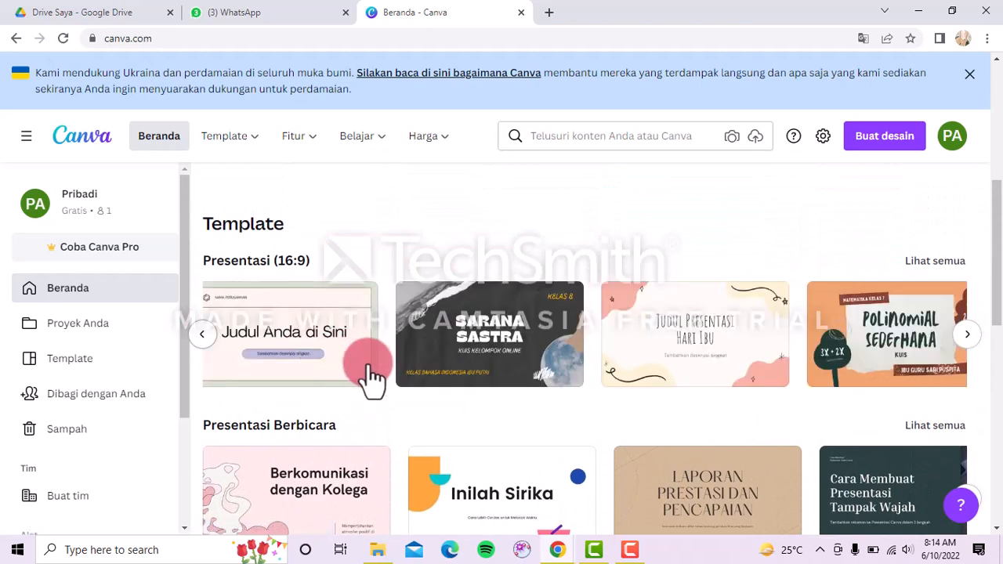
left_click(327, 365)
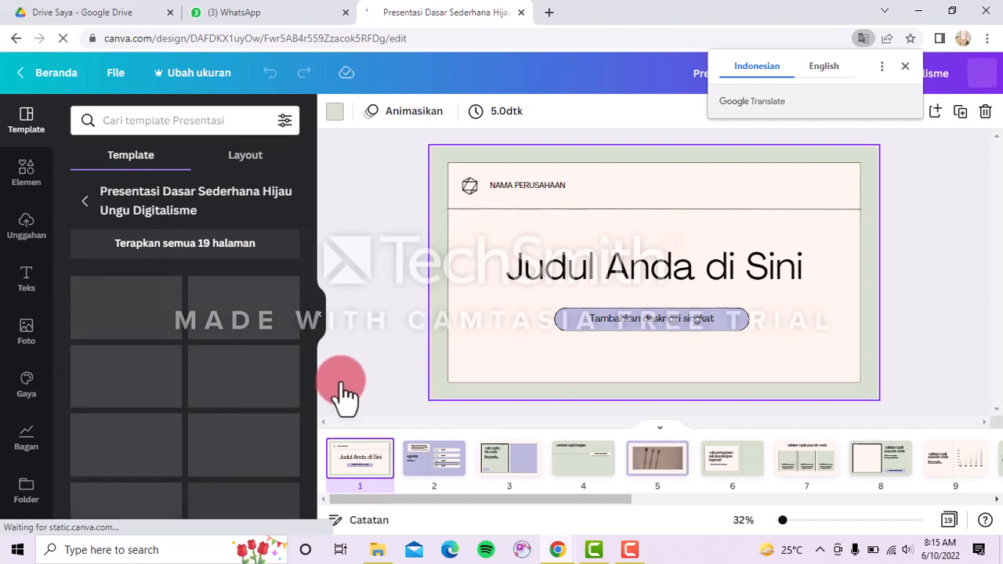
Reorder the title and Agenda pages in the 19-page Hijau Ungu Digitalisme deck.
left_click_drag(483, 497, 398, 507)
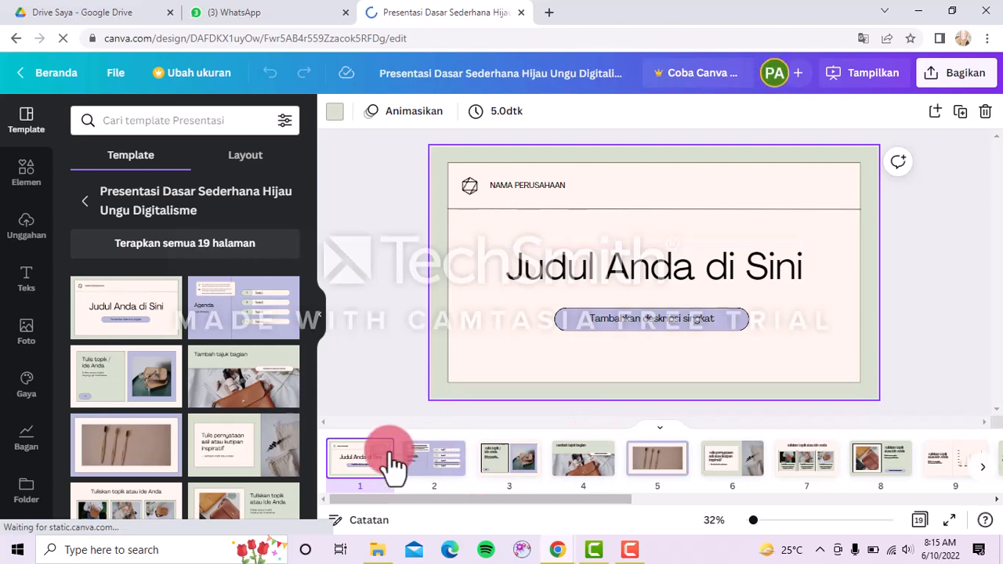
left_click_drag(441, 479, 346, 462)
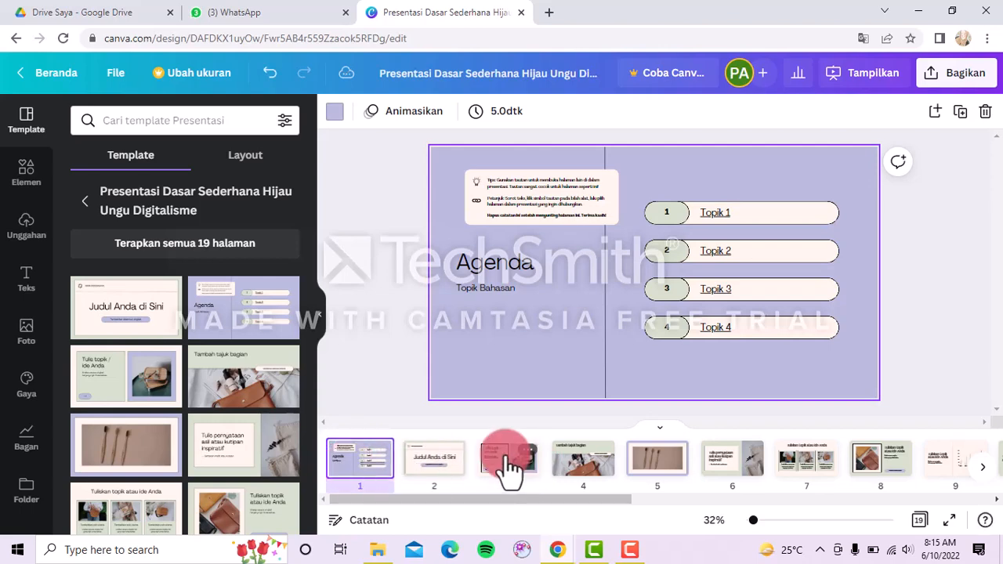
left_click_drag(428, 447, 422, 450)
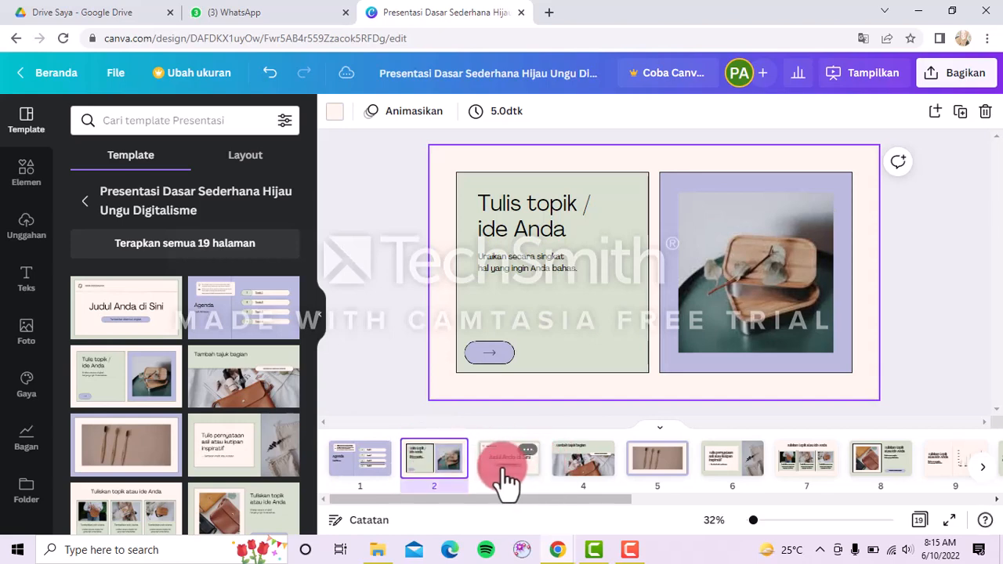
left_click_drag(506, 482, 376, 439)
Replace the cover's 'Judul Anda di Sini' title with 'Teknologi Pendidikan'.
left_click(698, 258)
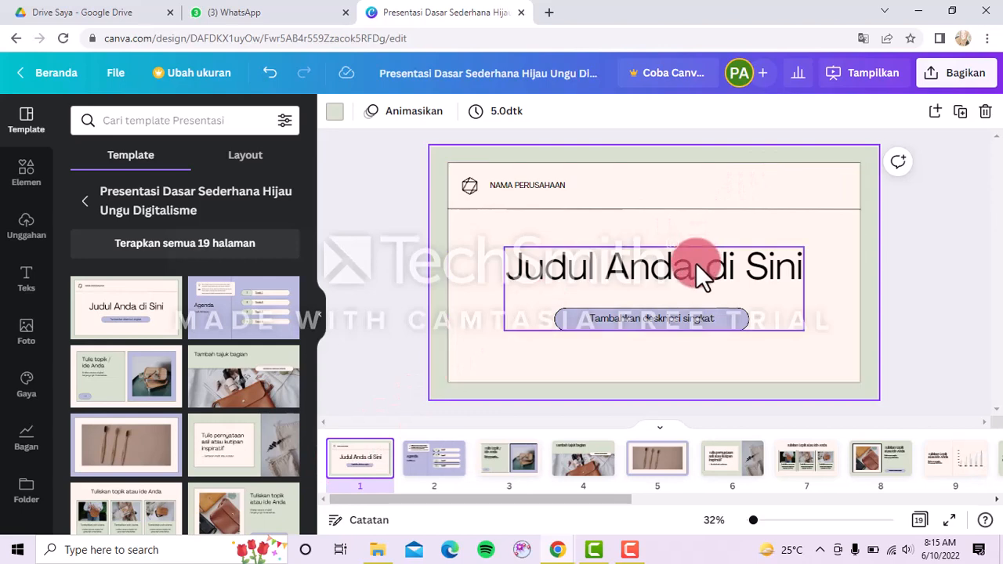
double_click(801, 265)
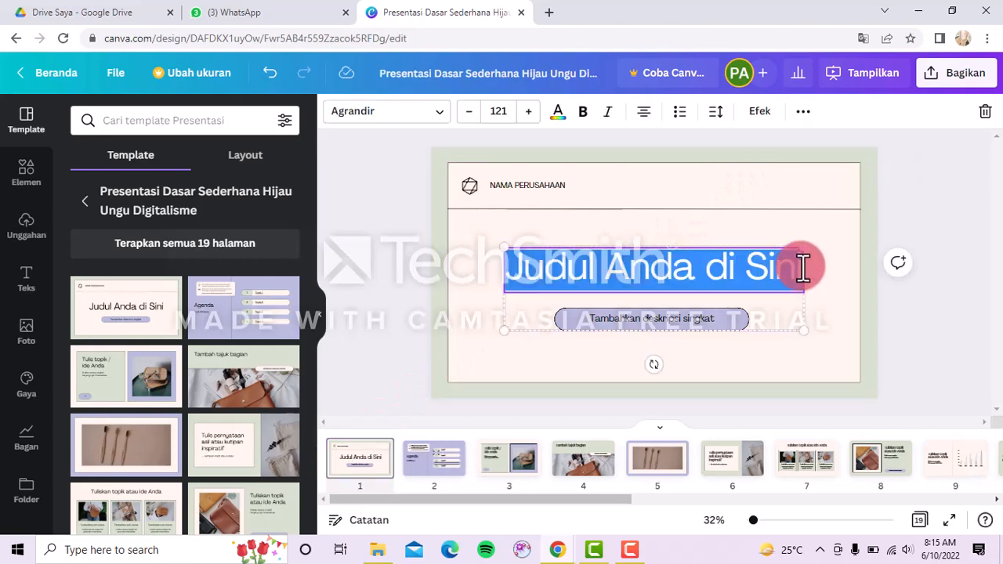
key("BackSpace")
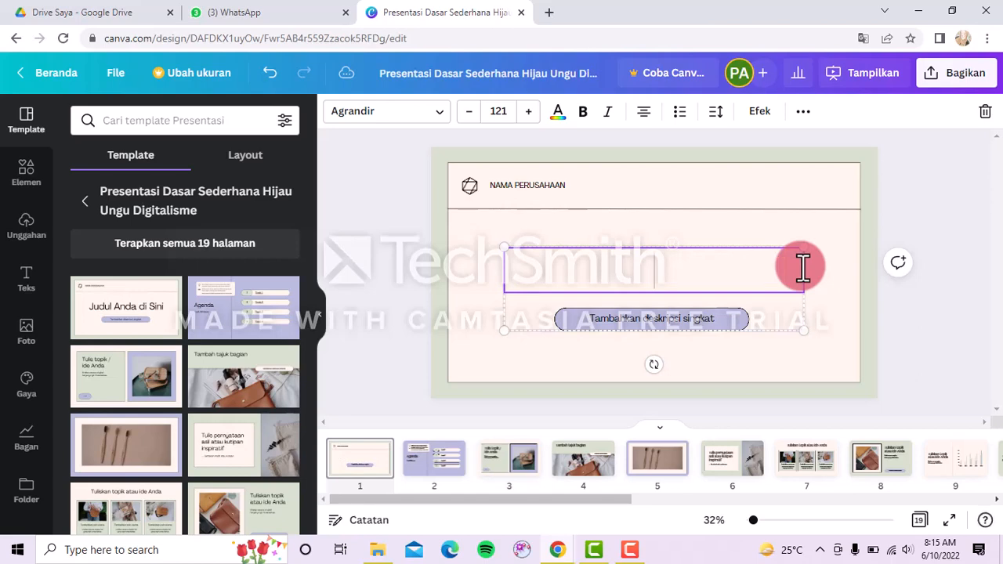
type("Tekn")
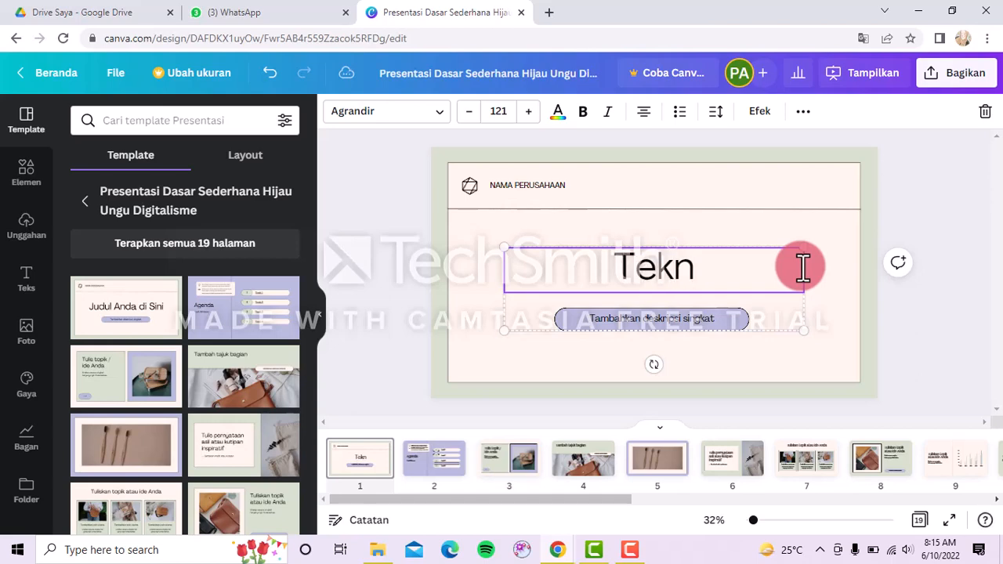
type("ologi ")
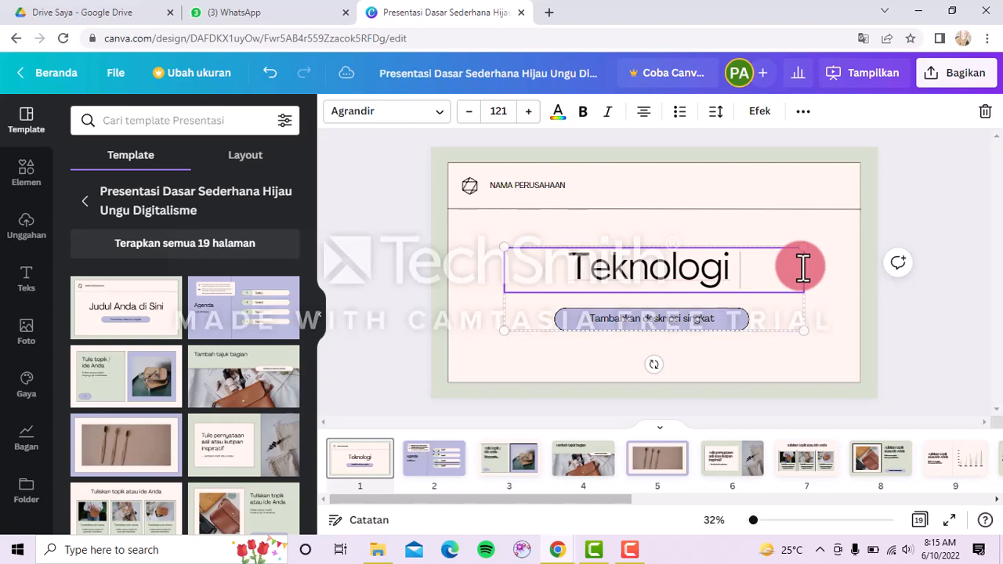
type("Pendidikan")
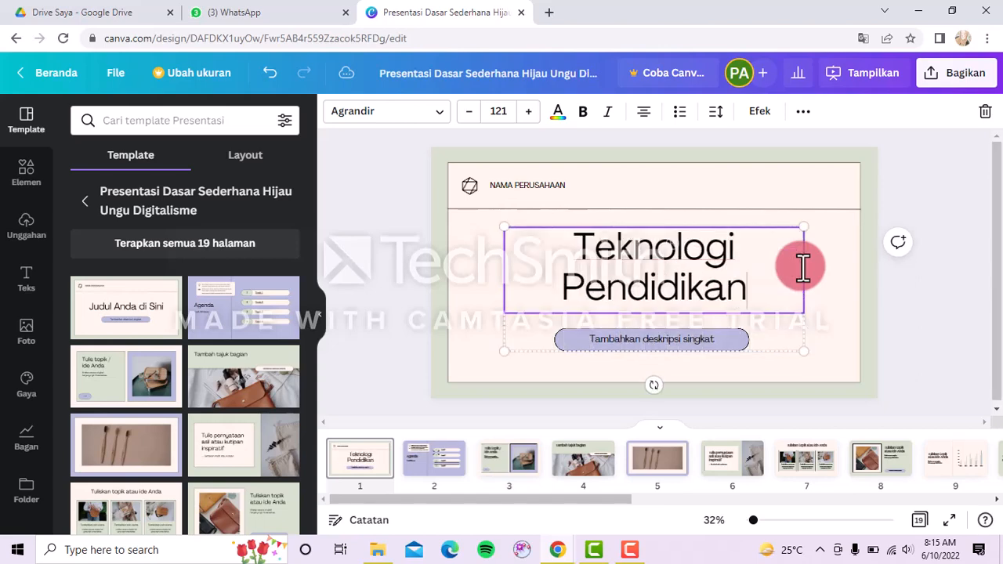
Replace the cover subtitle with 'Media Sosial sebagai Sumber Belajar'.
double_click(698, 337)
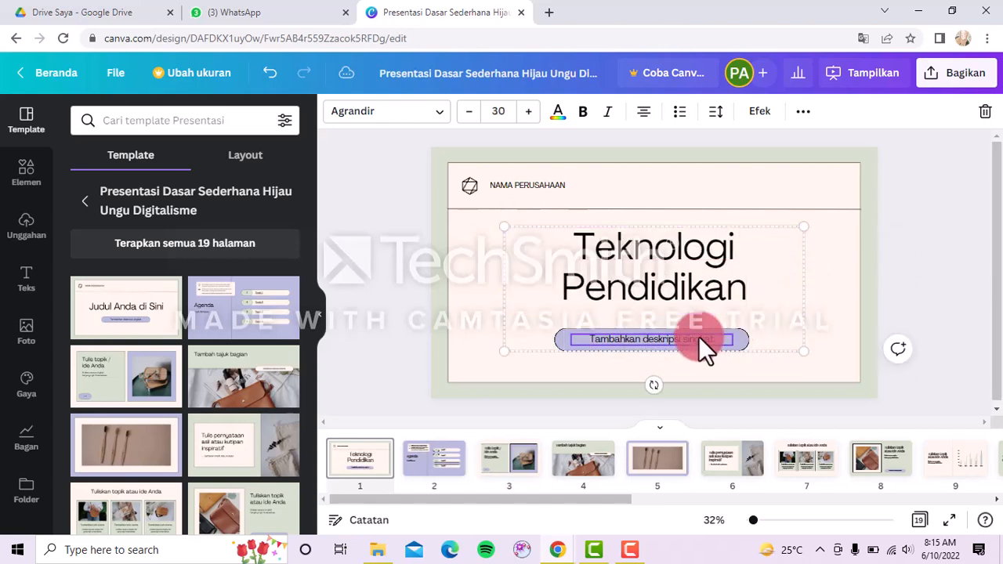
key("BackSpace")
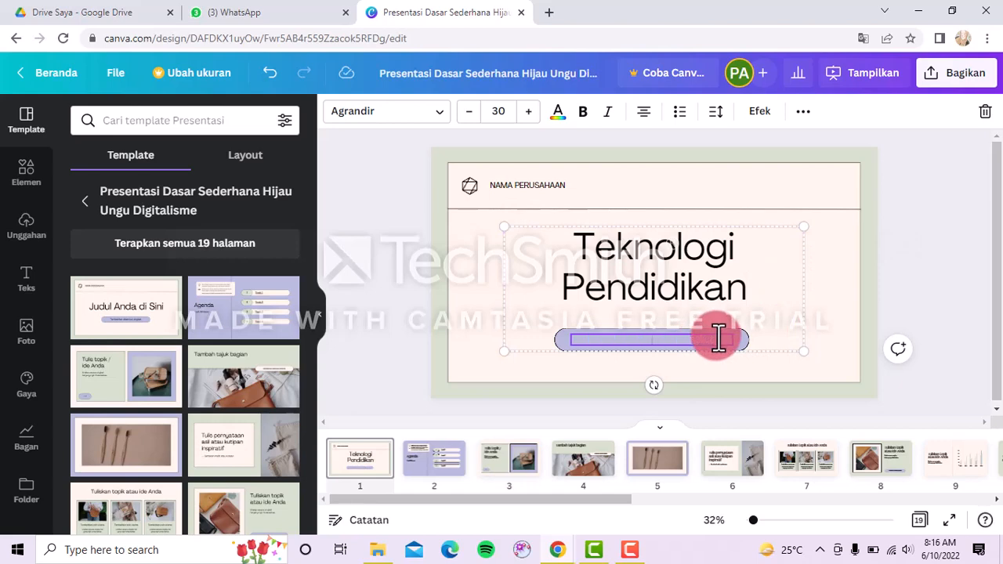
type("Media Sosial sebagai")
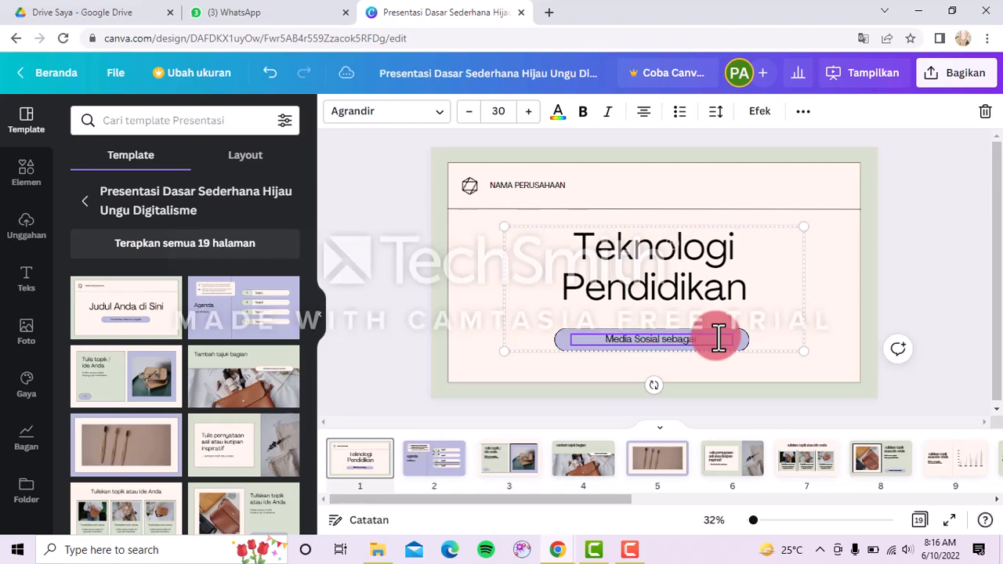
type(" mumber bel")
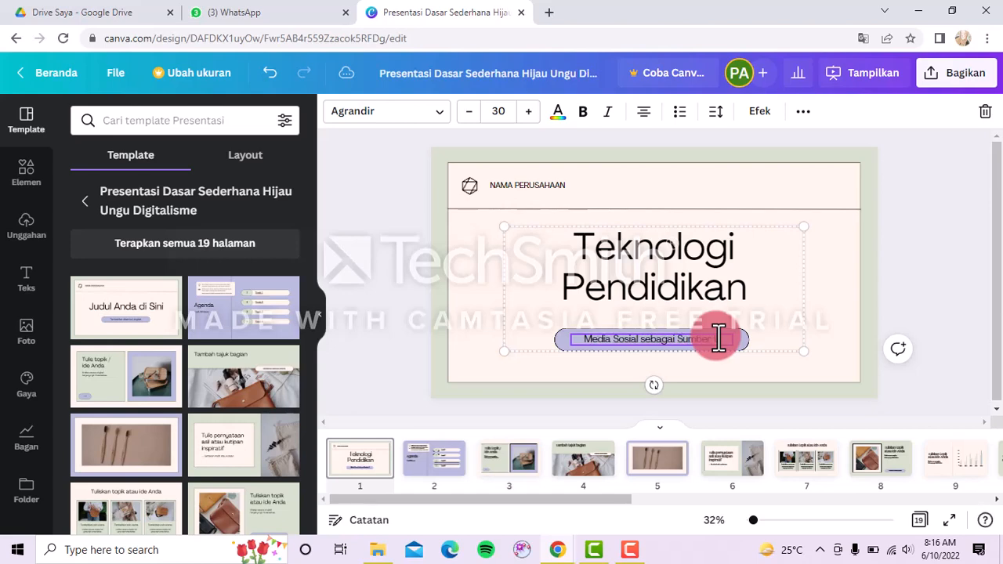
type("a")
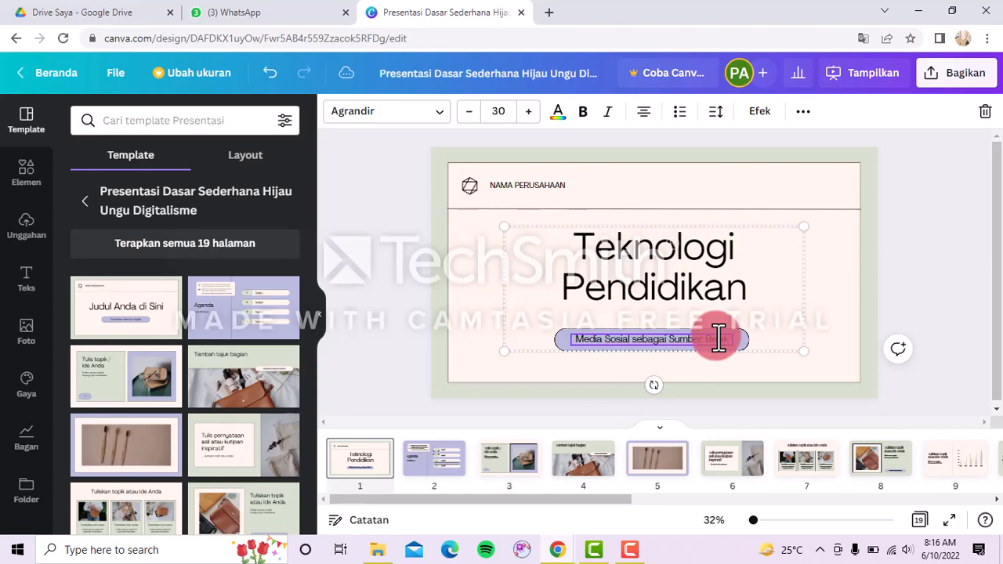
type("jar")
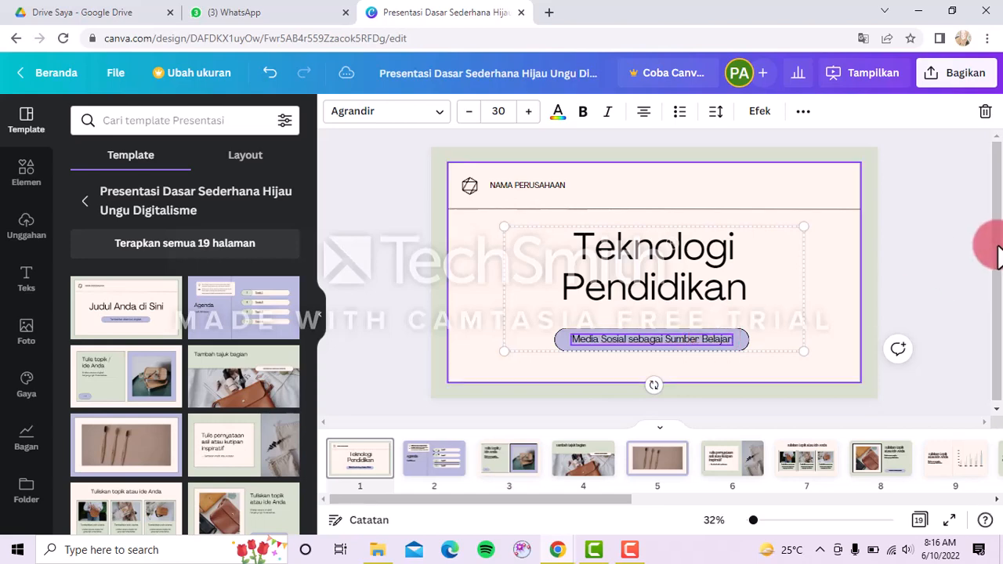
left_click(906, 246)
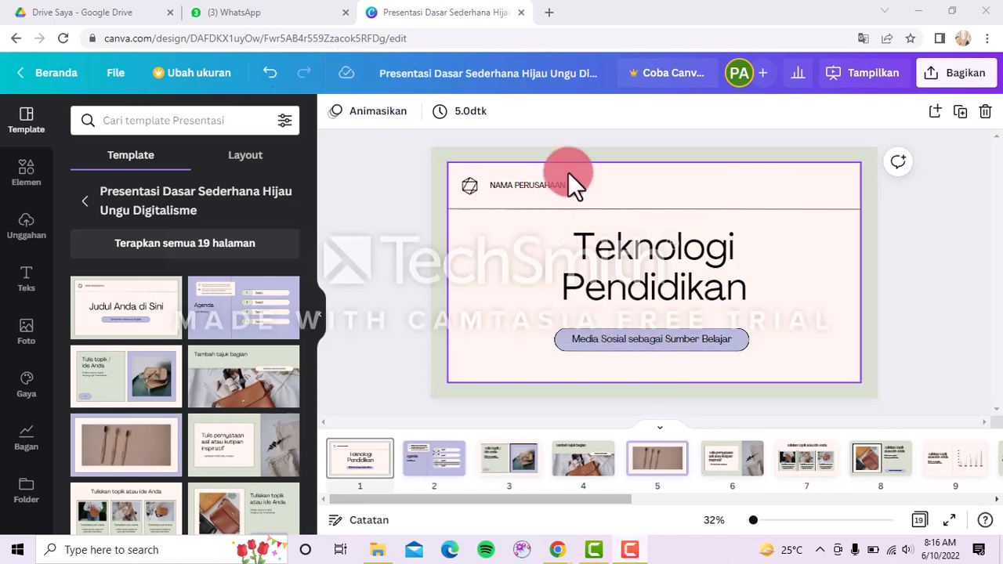
Replace NAMA PERUSAHAAN with the presenter's name, student number and class 2B-PGSD, widening the box.
double_click(559, 189)
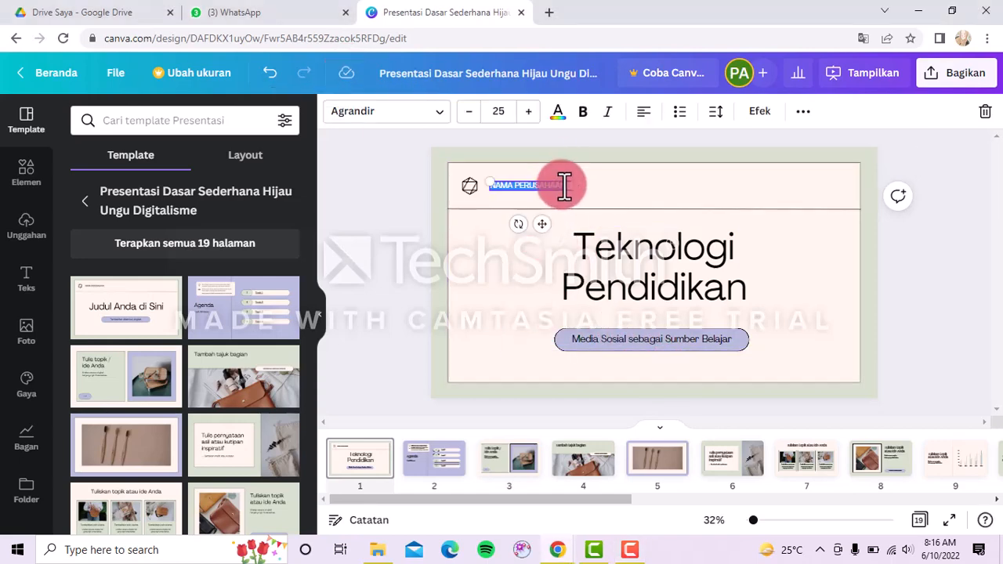
key("BackSpace")
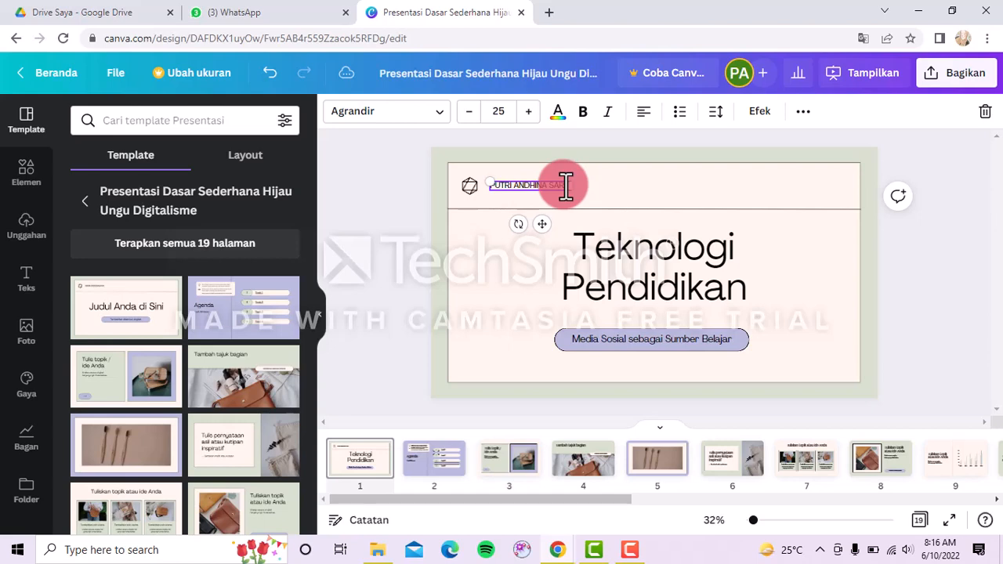
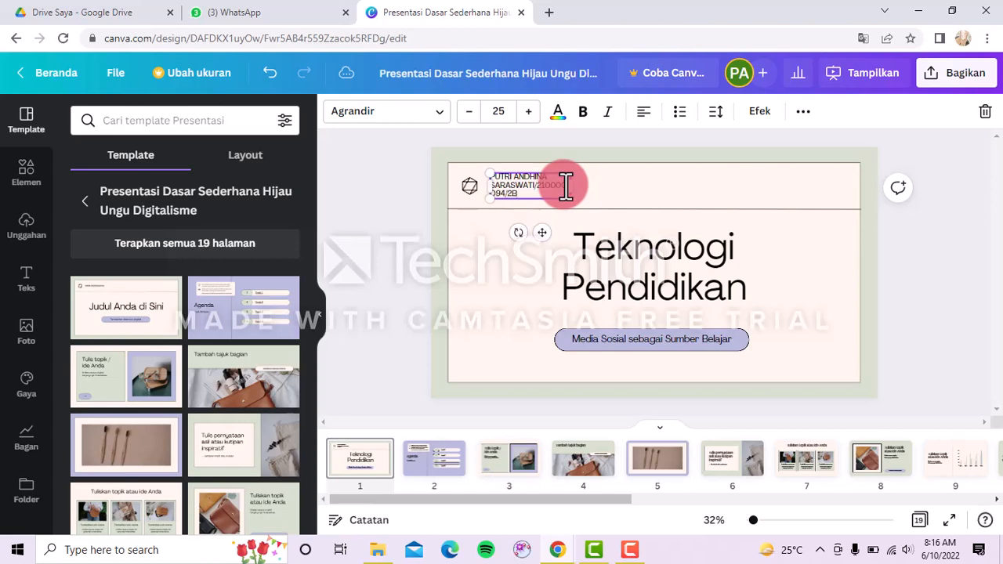
left_click_drag(572, 186, 627, 183)
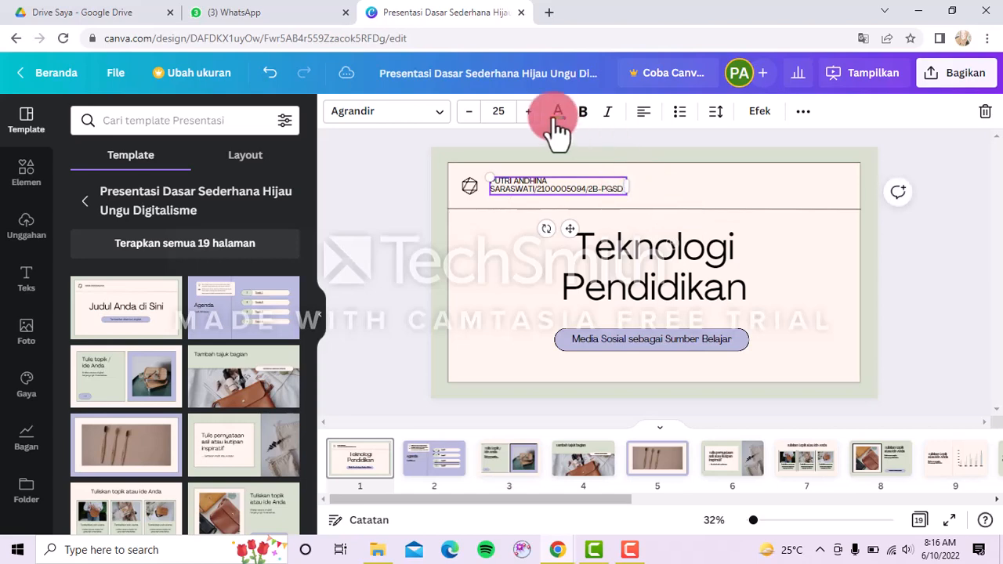
Set the cover's header text font to Bree Serif.
left_click(431, 116)
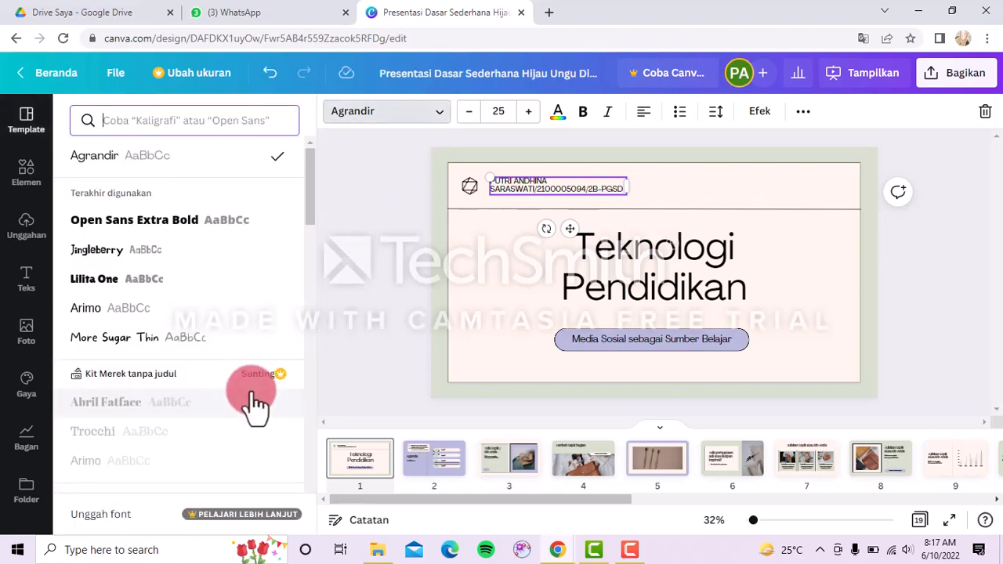
scroll(254, 404, "down", 4)
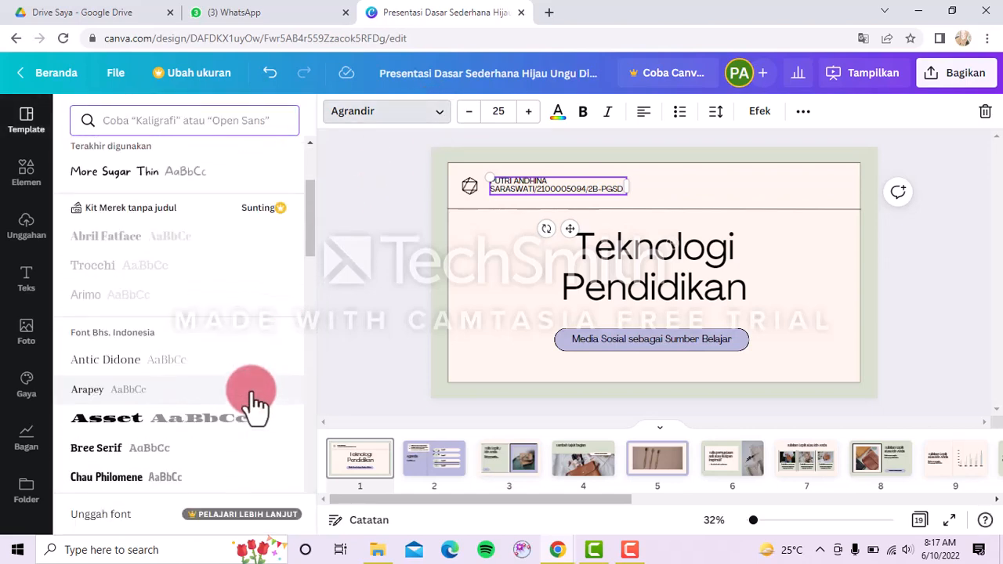
scroll(255, 403, "down", 6)
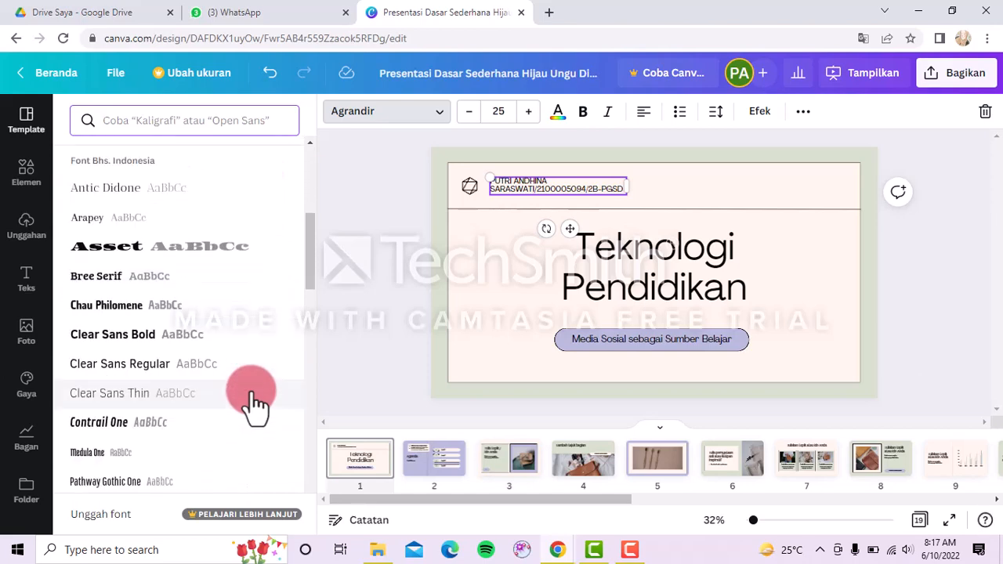
scroll(255, 404, "down", 2)
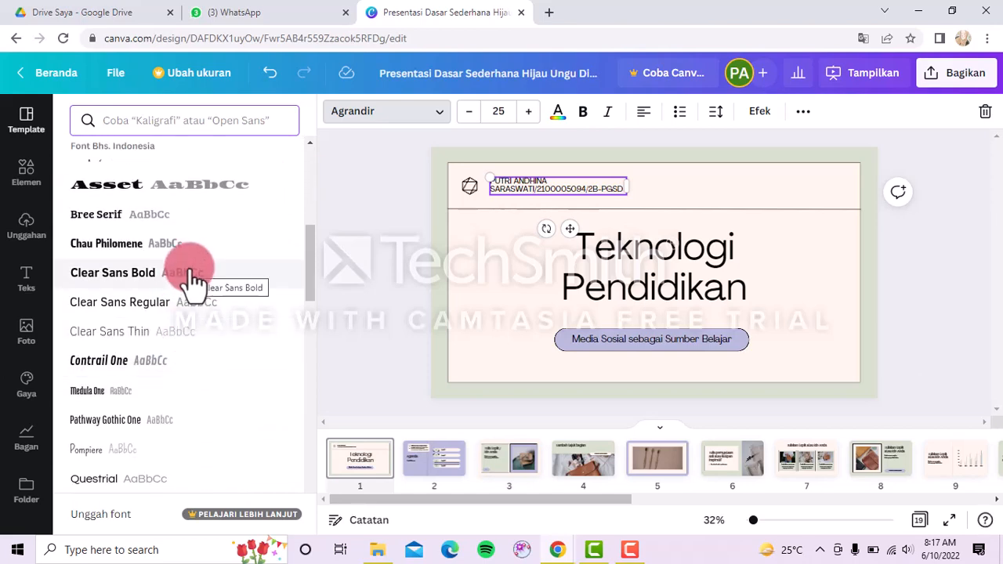
left_click(160, 215)
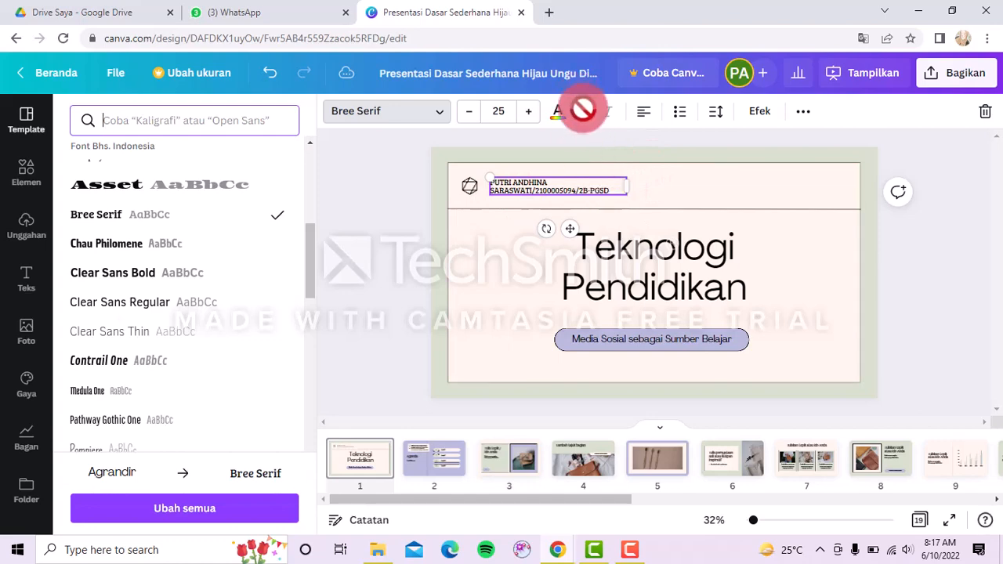
Try brown on the header text, then set its colour back to black.
left_click(557, 114)
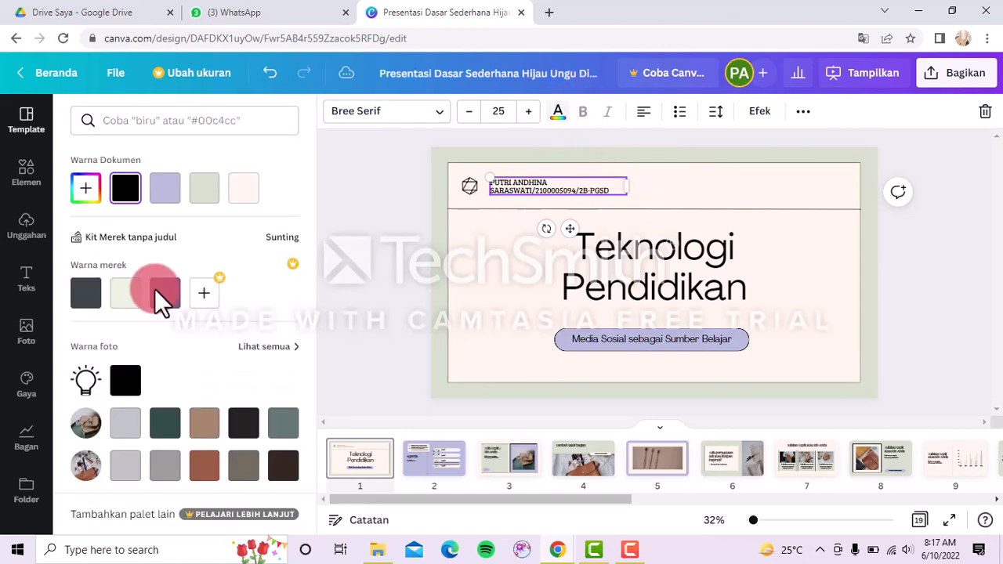
left_click(204, 424)
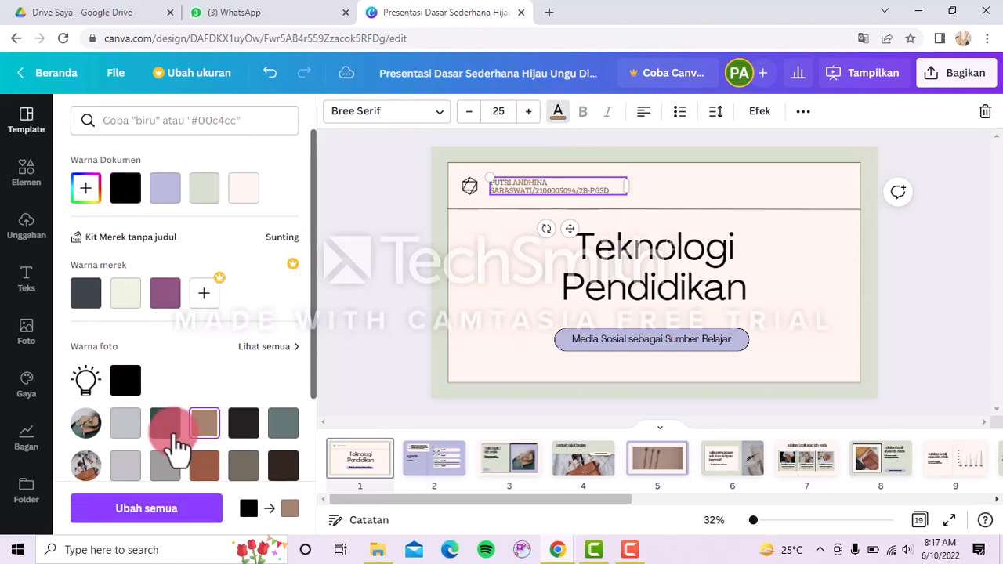
left_click(127, 381)
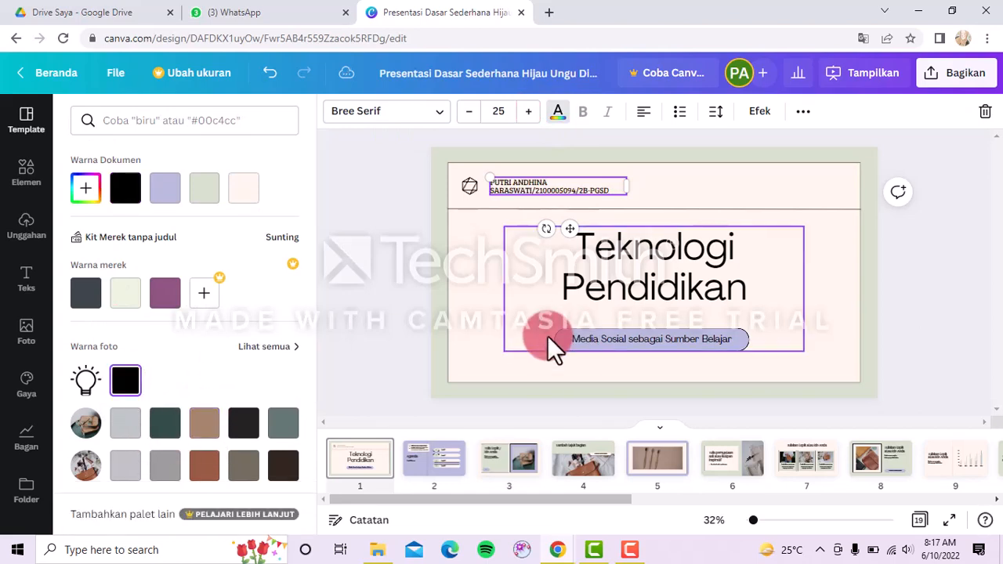
Swap the cover slide's dark colour to purple.
left_click(481, 375)
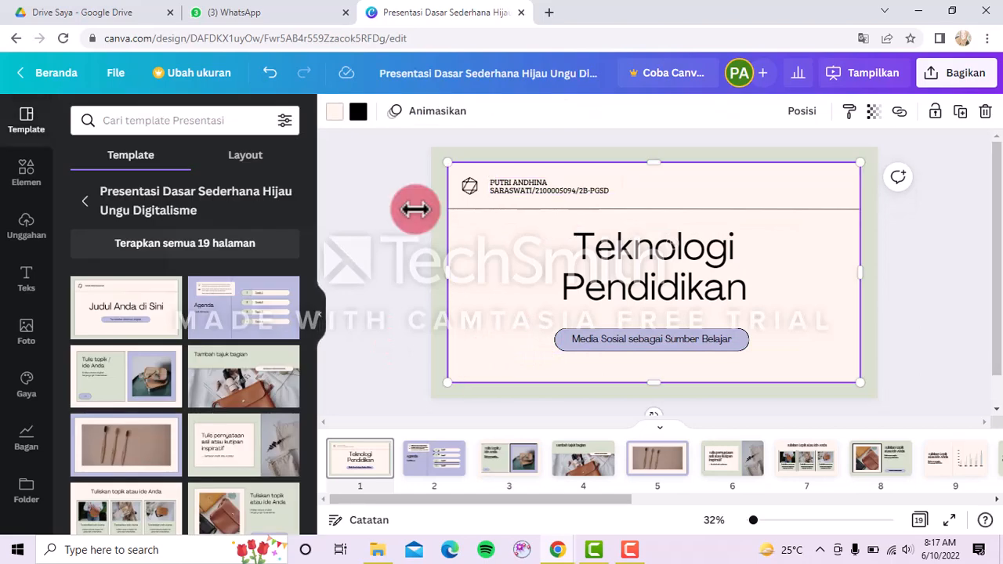
left_click(354, 114)
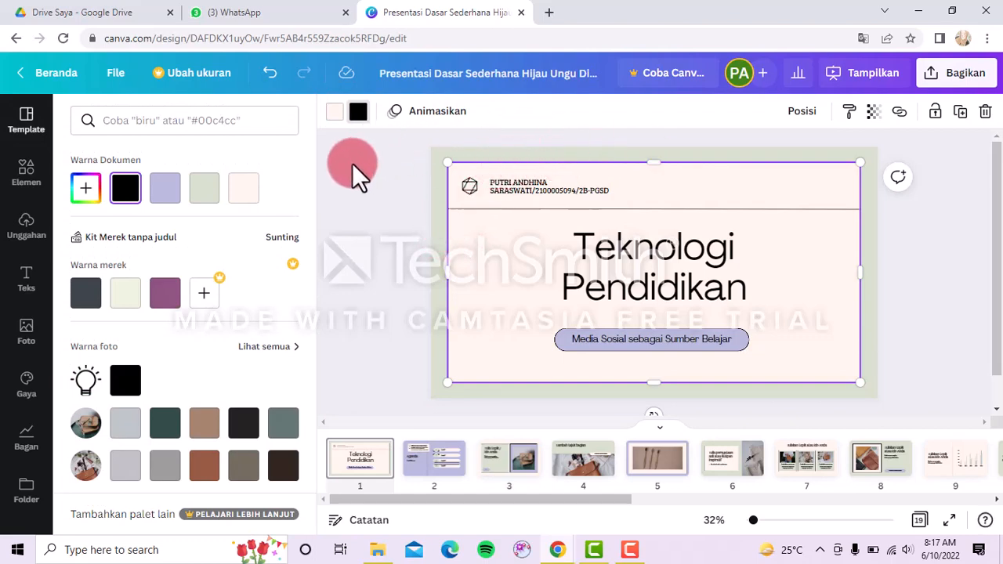
left_click(165, 294)
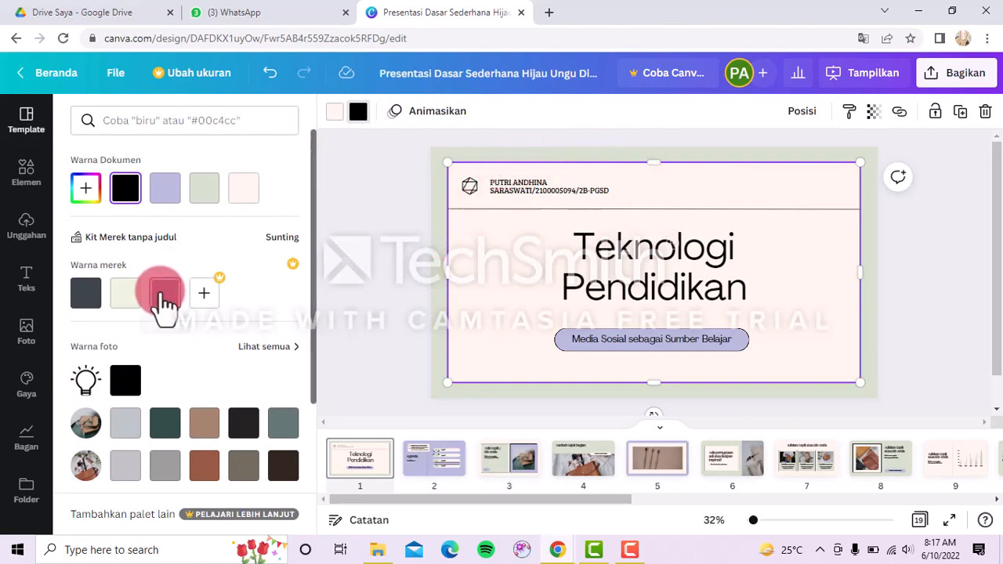
Make the cover background the cream brand colour, then move to the Agenda slide.
left_click(329, 119)
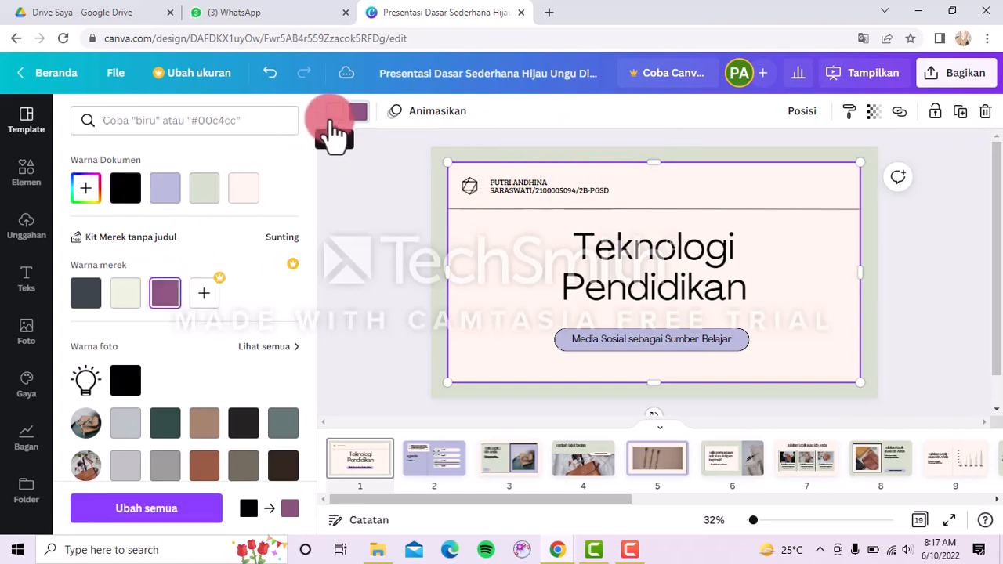
left_click(330, 120)
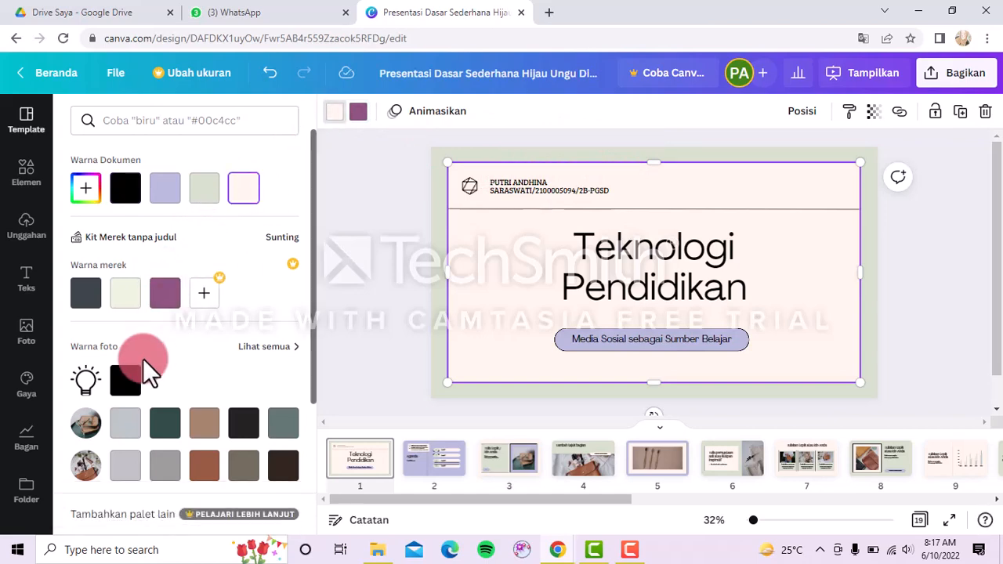
left_click(125, 296)
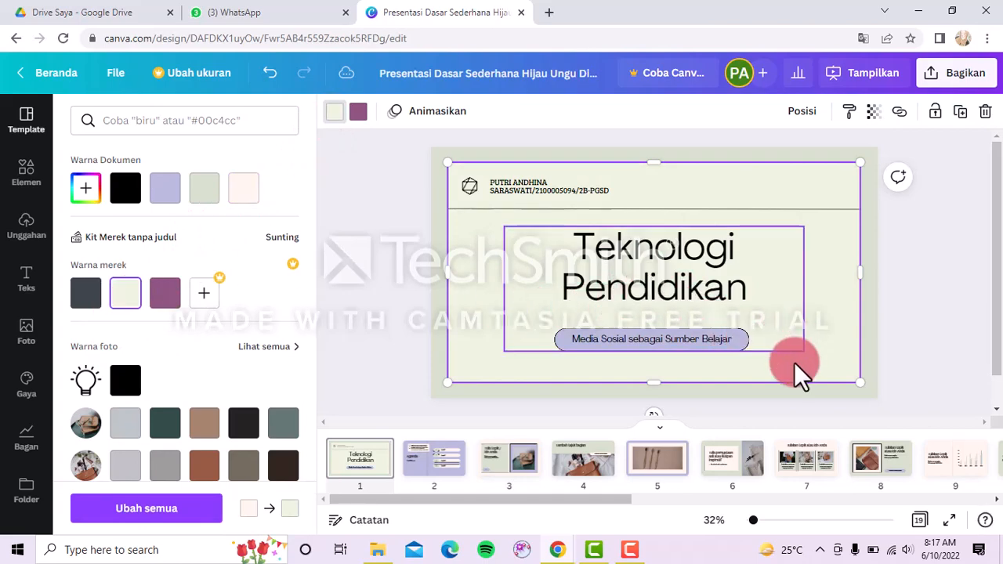
left_click(898, 335)
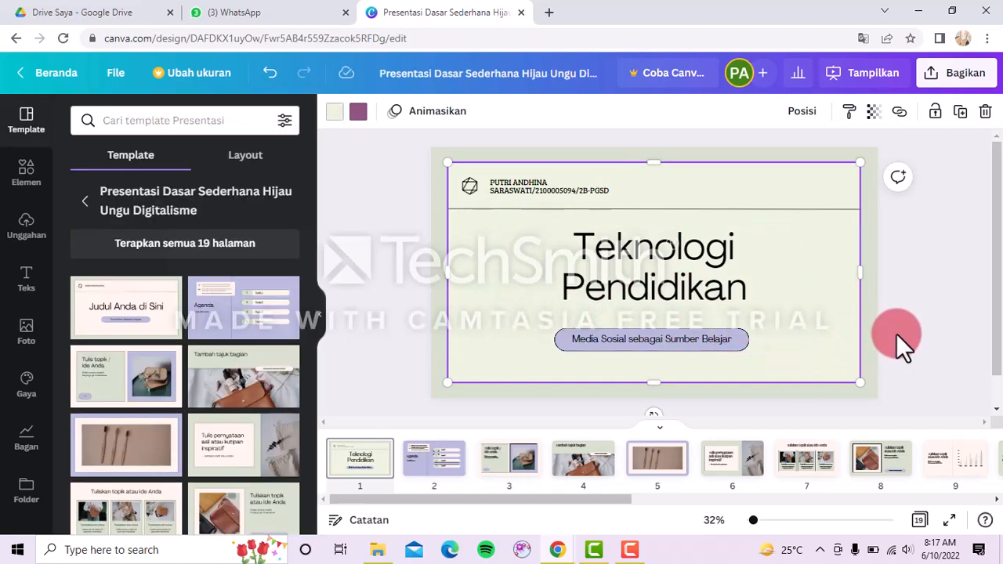
left_click(441, 462)
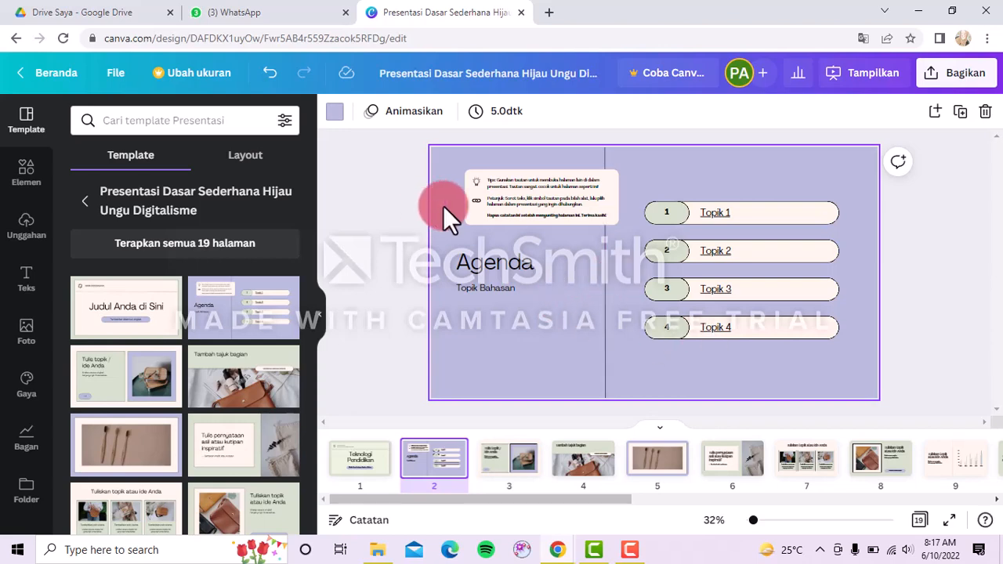
Change the Agenda heading to 'Media Sosial'.
double_click(494, 266)
left_click_drag(510, 271, 551, 268)
left_click(551, 267)
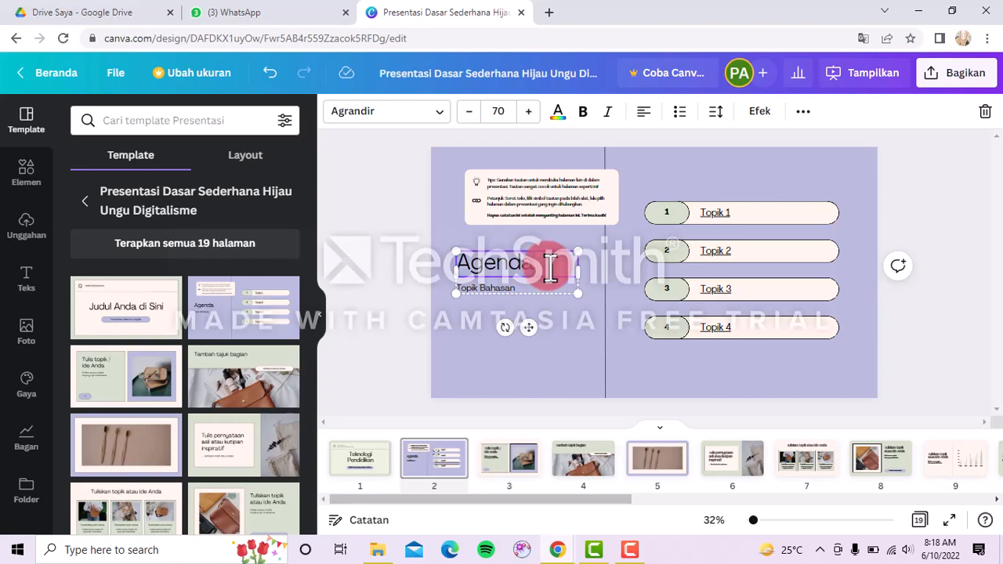
key("BackSpace")
key("BackSpace")
key("BackSpace")
key("BackSpace")
key("BackSpace")
key("BackSpace")
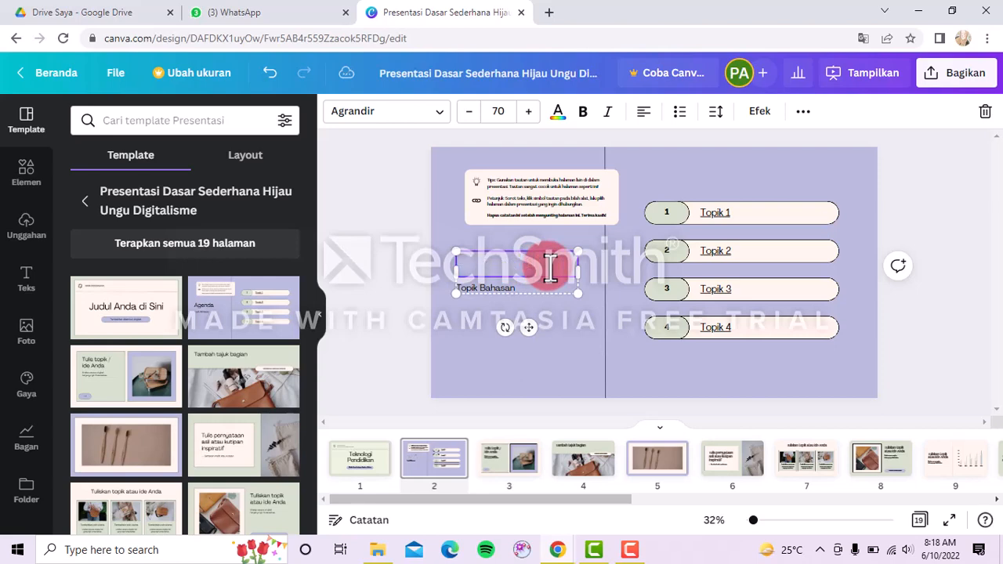
type("Media")
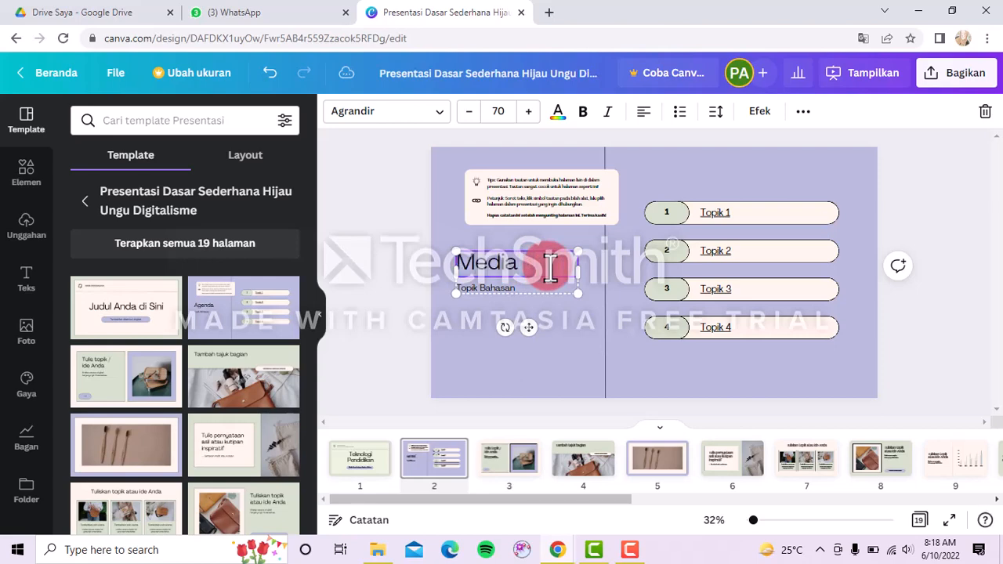
type(" Sosial")
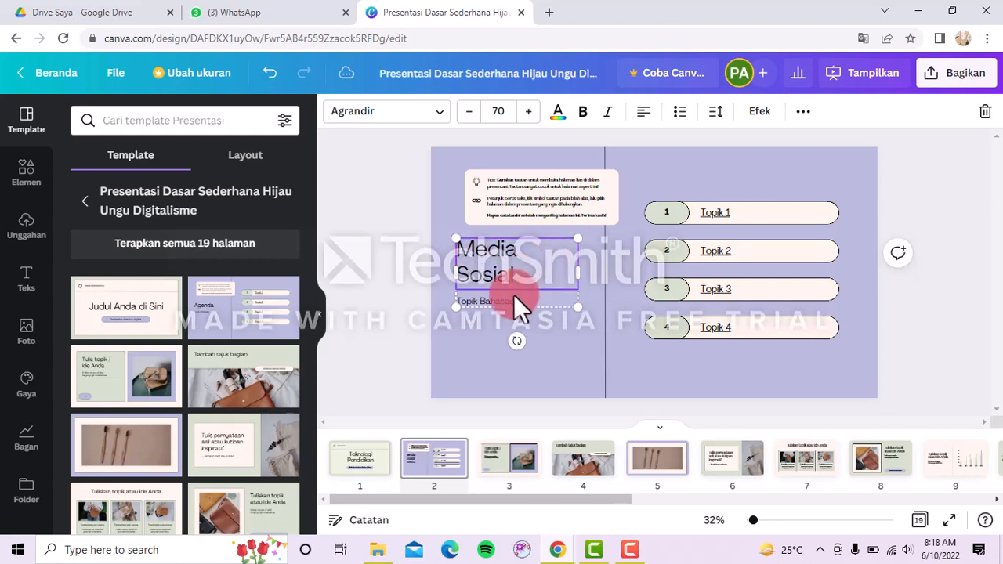
Delete the Topik Bahasan subtitle and every part of the template's tip box.
left_click(506, 299)
key("Delete")
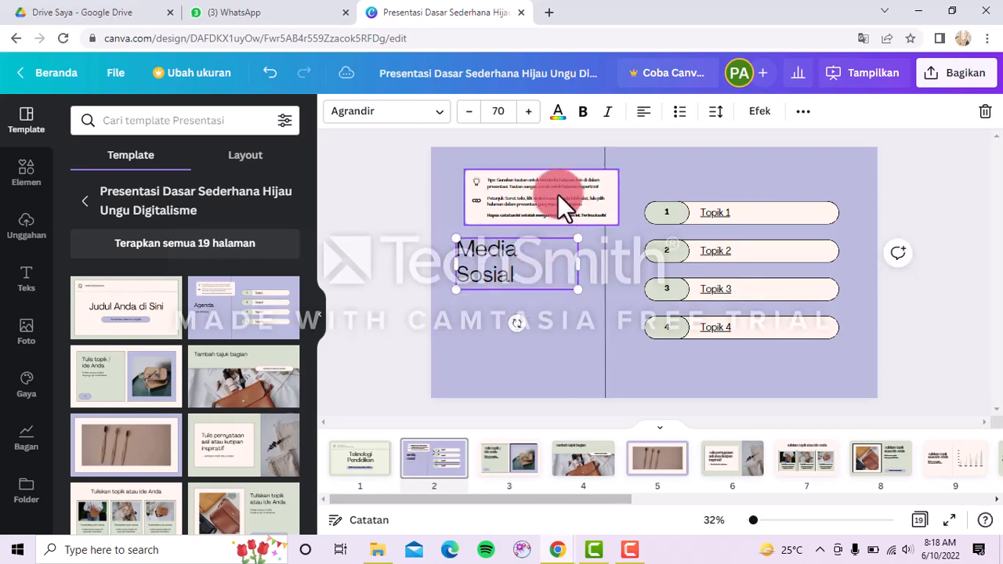
left_click(488, 189)
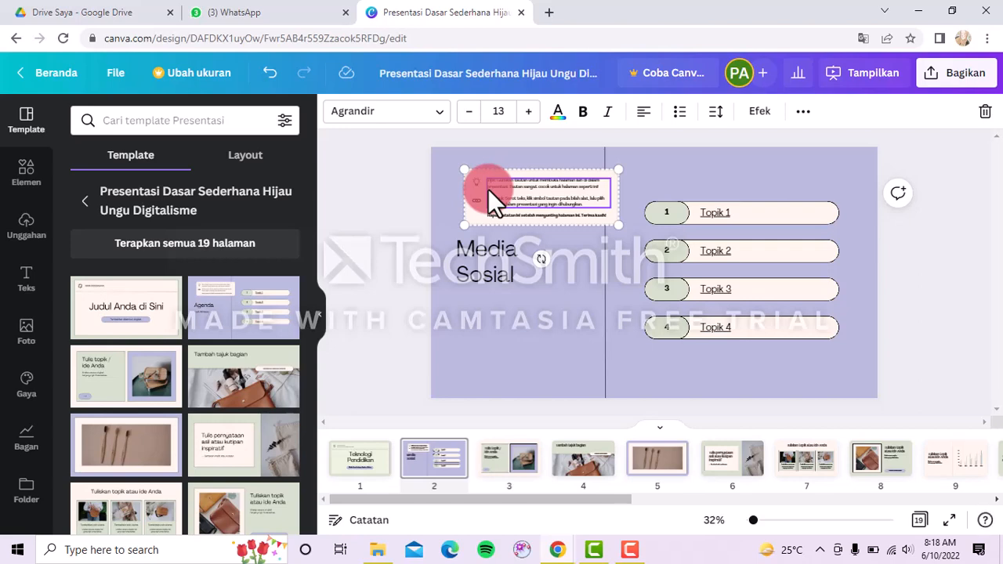
key("BackSpace")
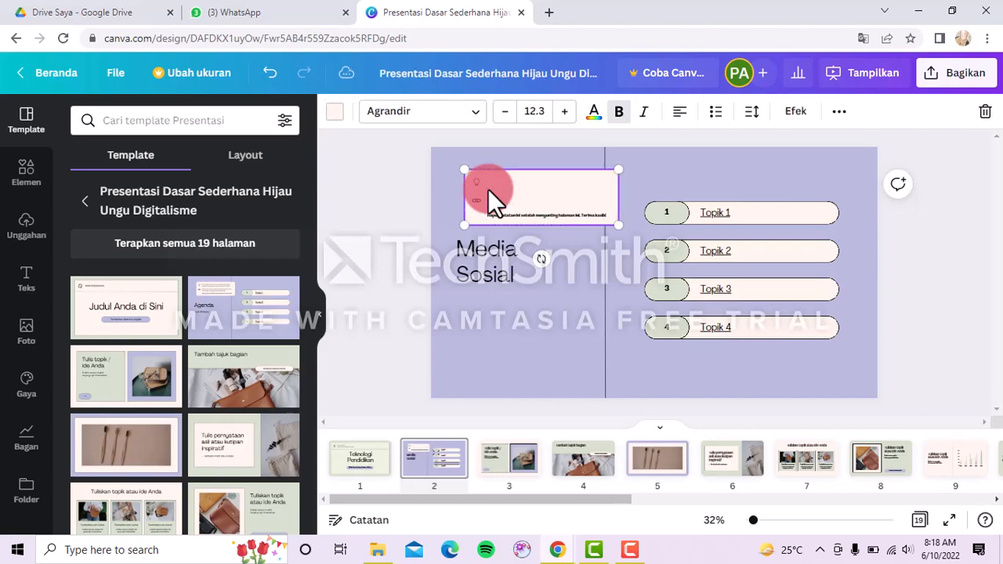
key("Delete")
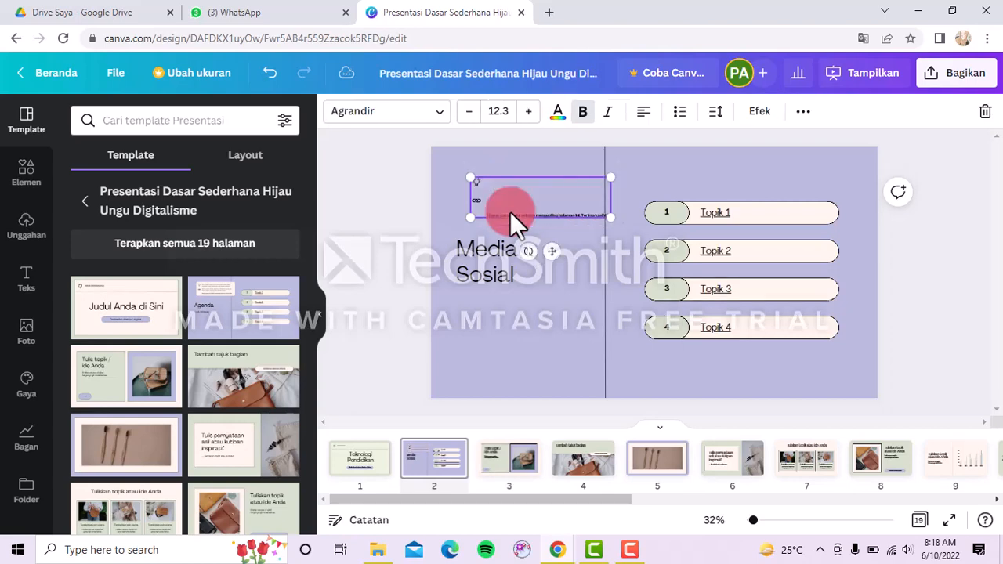
left_click(518, 216)
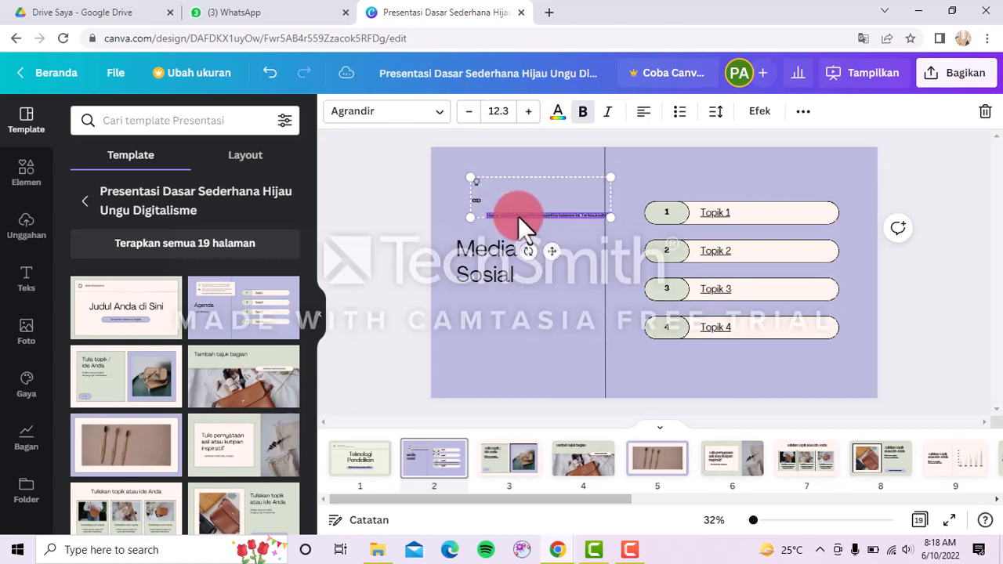
key("Delete")
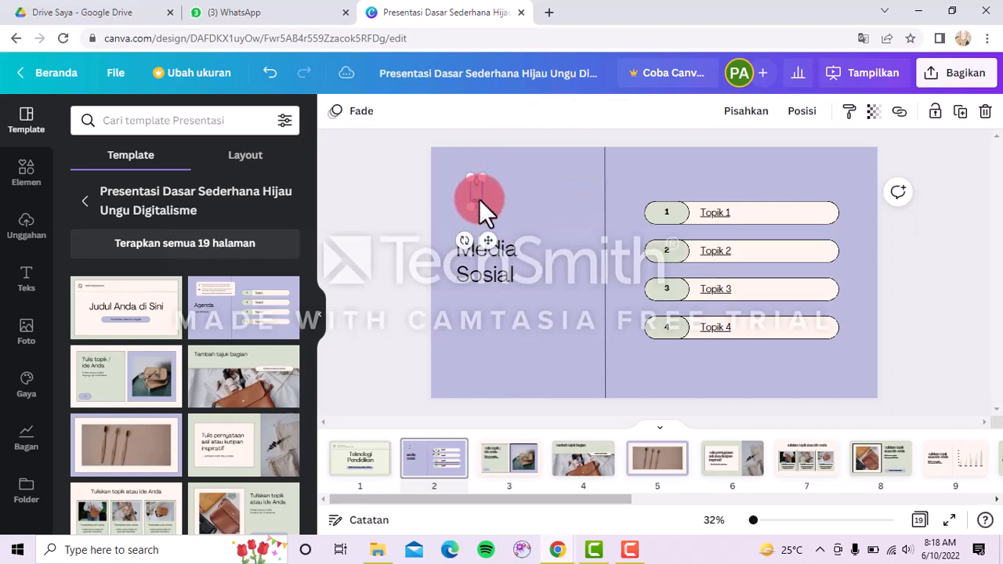
key("Delete")
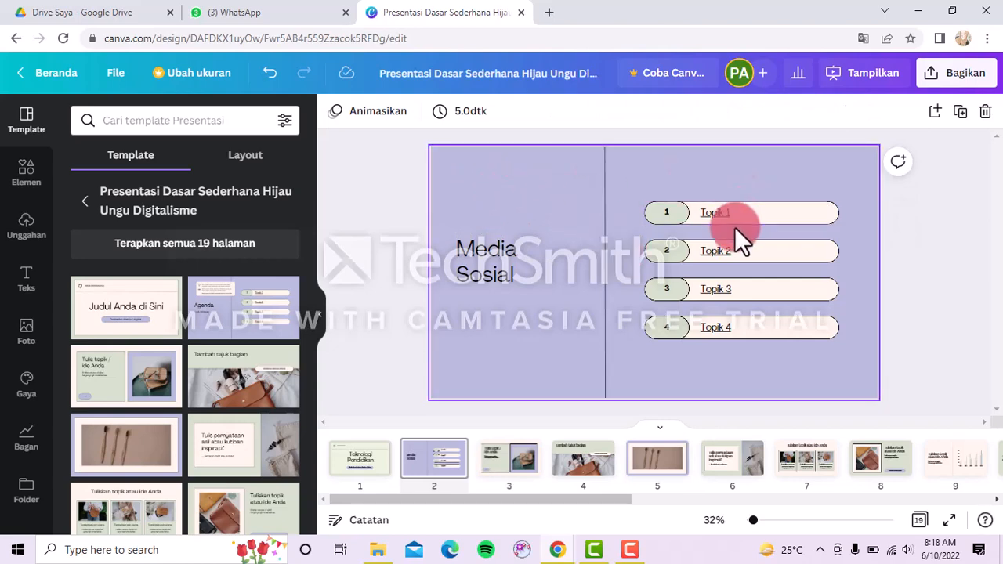
Rename list items Topik 1 to 'TikTok' and Topik 2 to 'Fitur-fitur'.
double_click(729, 216)
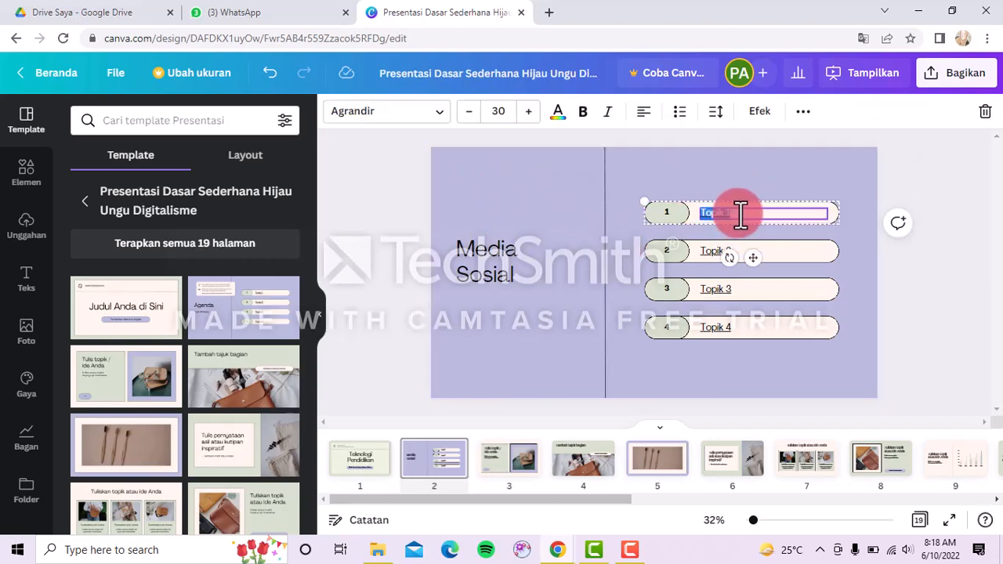
key("BackSpace")
double_click(704, 251)
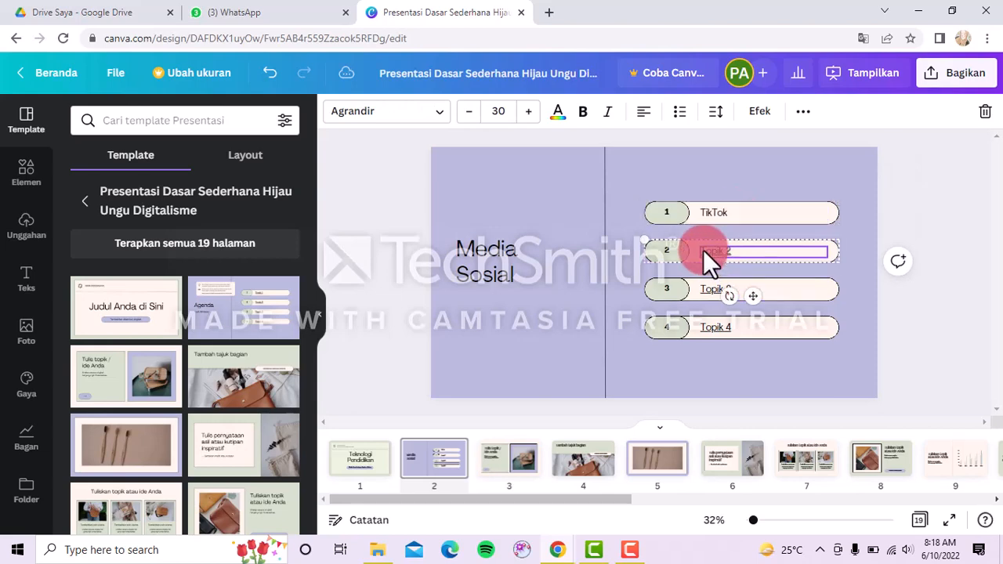
double_click(735, 248)
key("BackSpace")
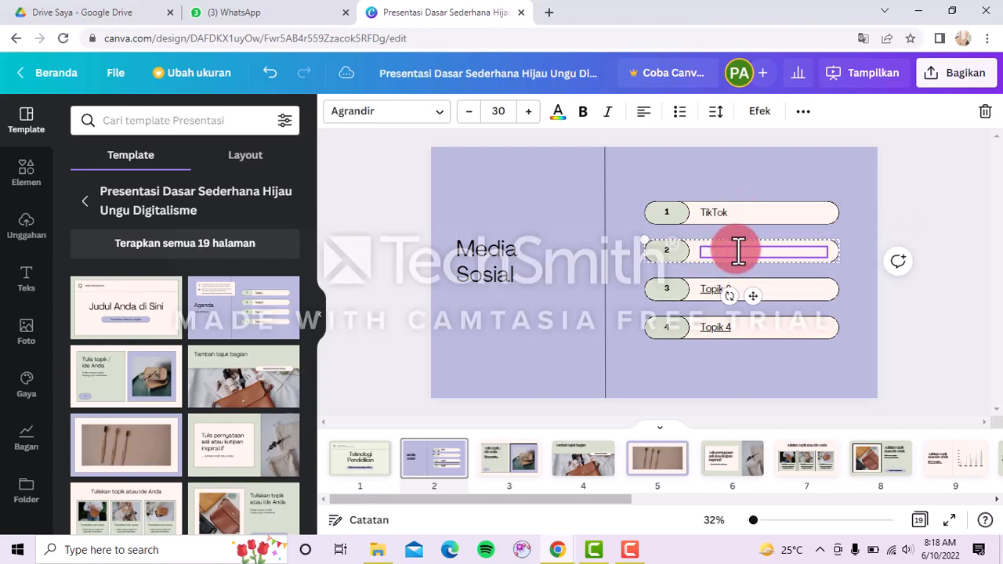
type("Fitur-fitur")
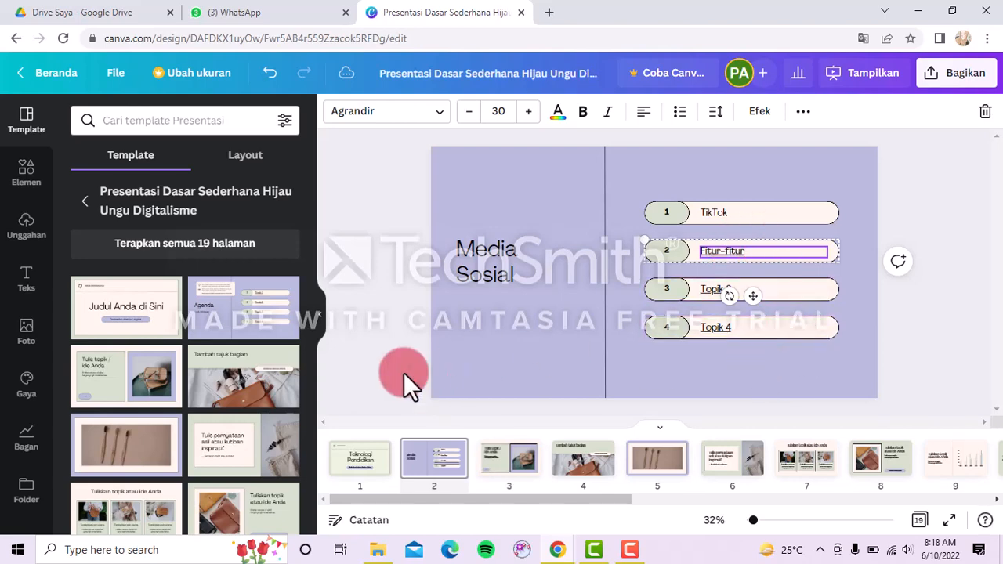
left_click(384, 362)
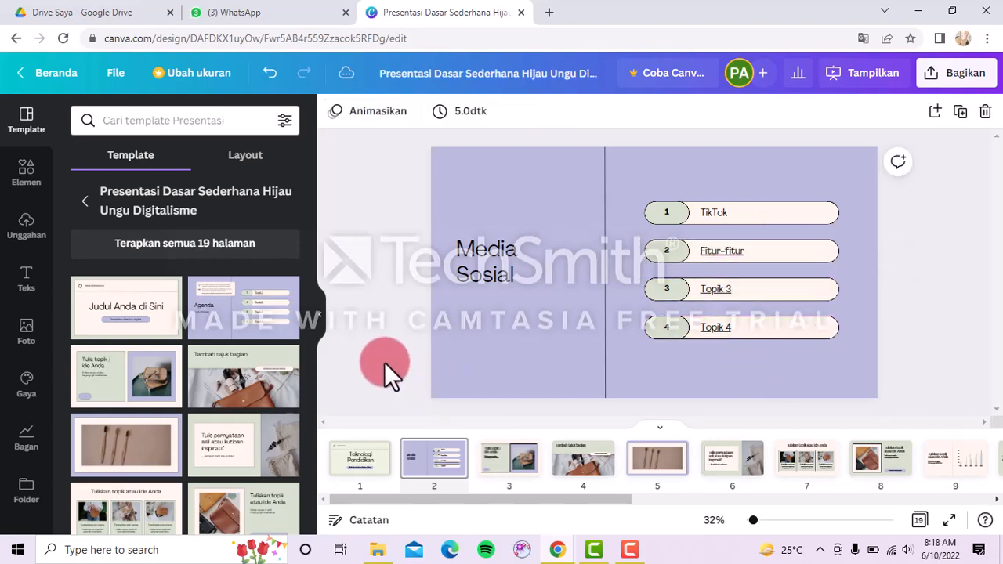
Delete the 'Tambah tajuk bagian' section-header slide and turn off the delete confirmation.
left_click(528, 475)
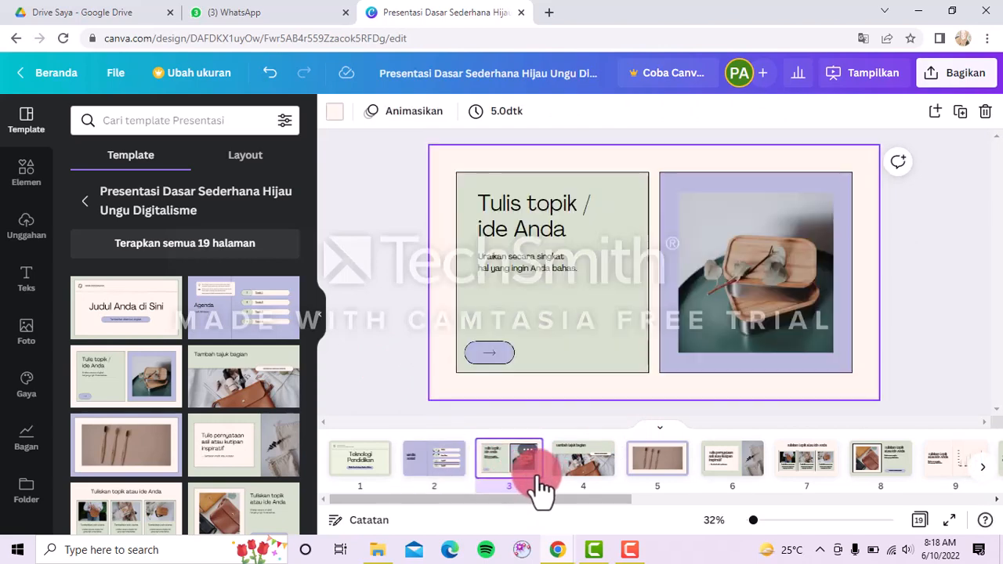
left_click(563, 470)
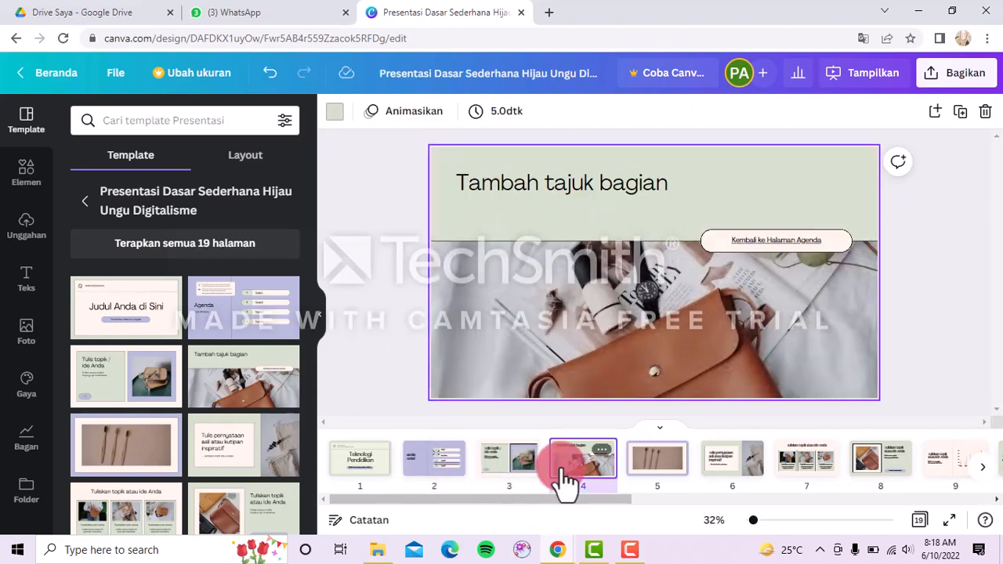
left_click(601, 450)
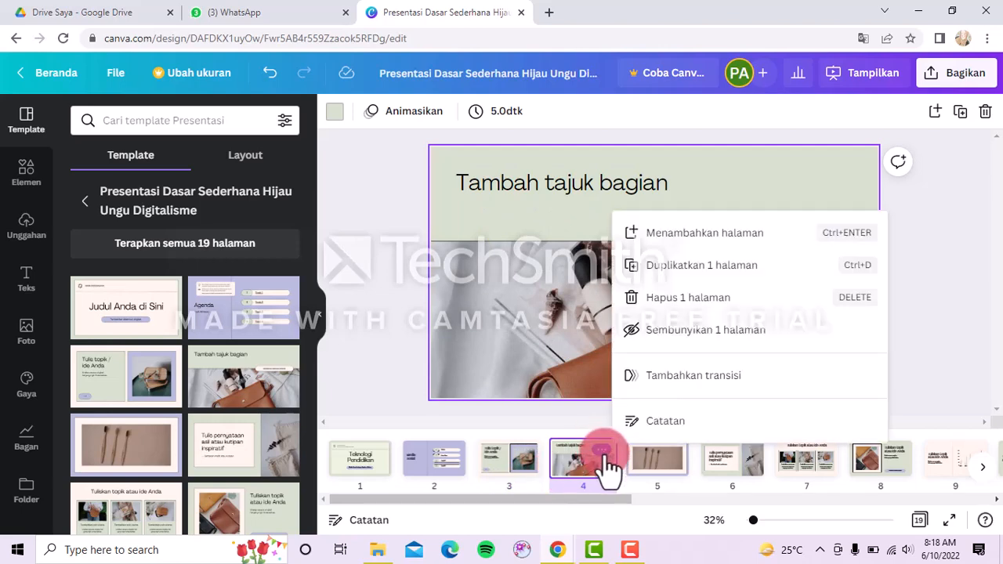
left_click(706, 298)
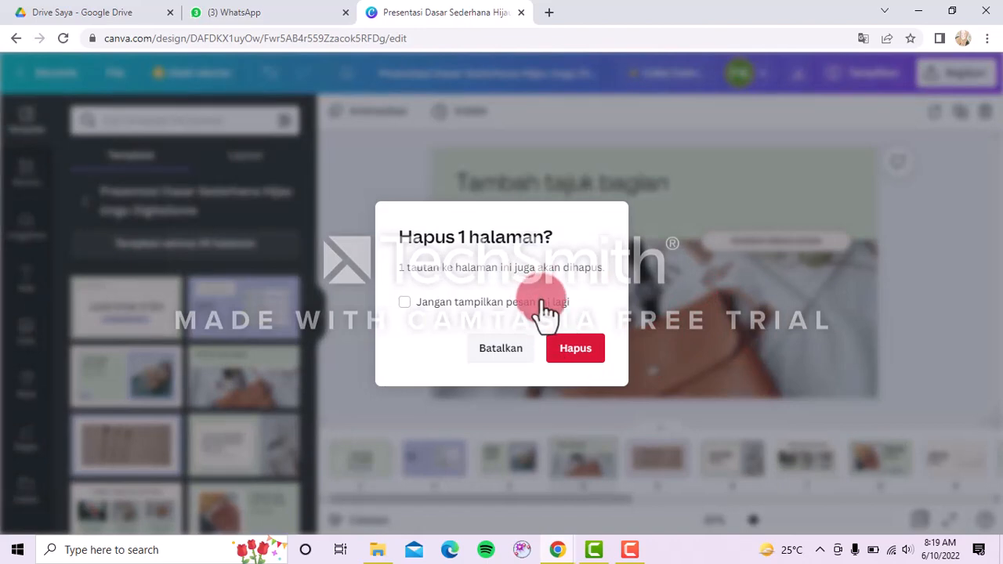
left_click(571, 351)
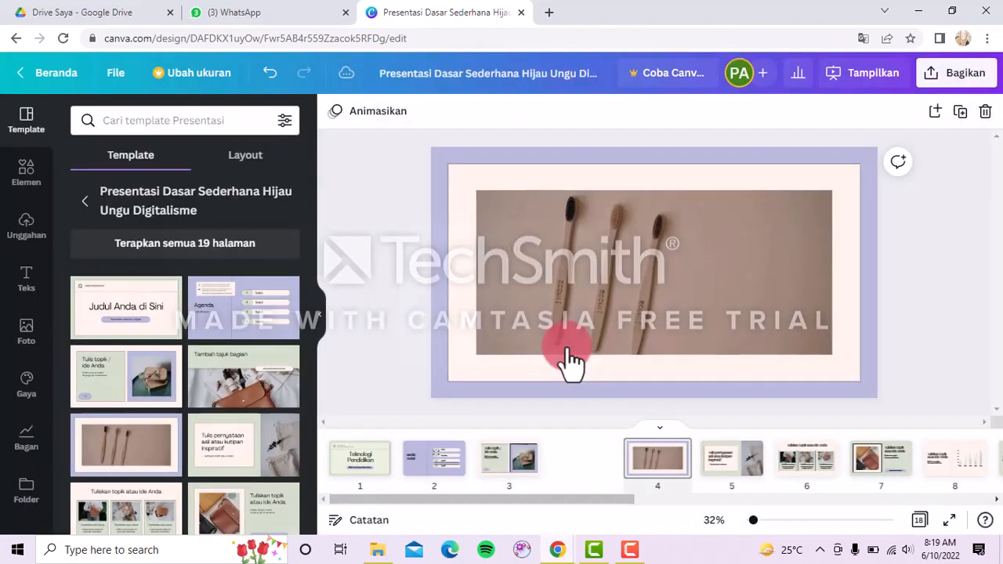
left_click(605, 466)
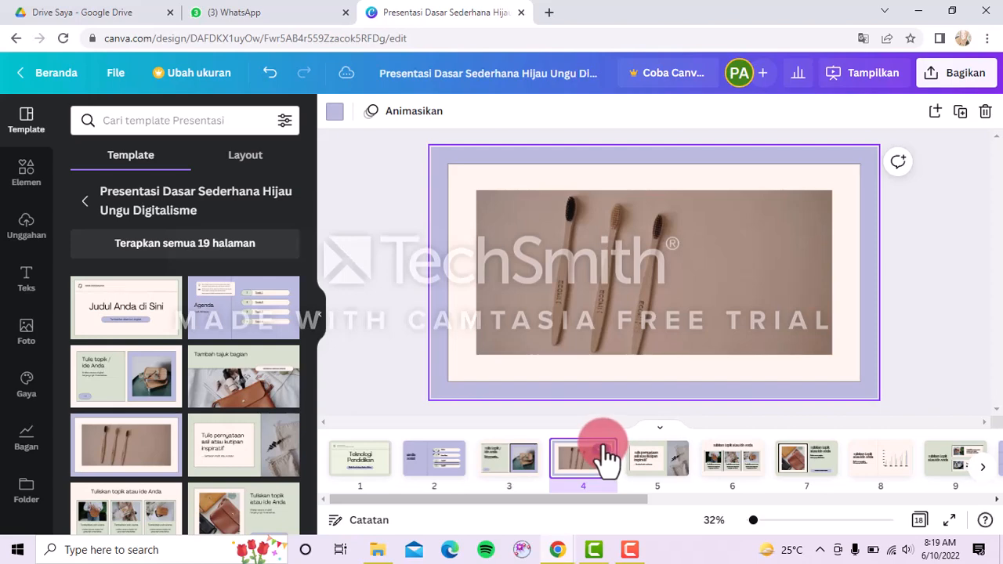
Delete the toothbrush photo slide.
left_click(647, 355)
left_click(605, 457)
left_click(604, 450)
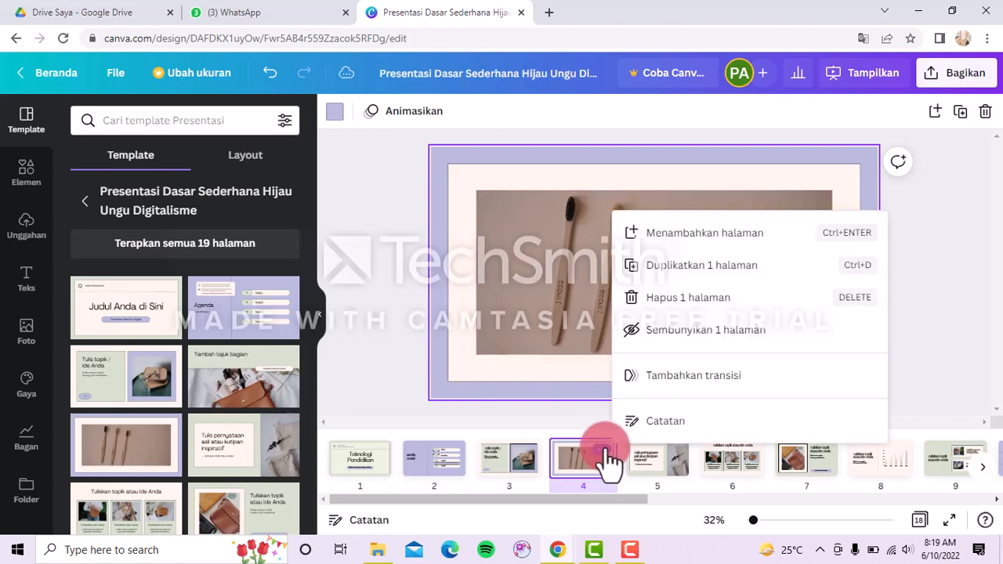
left_click(700, 311)
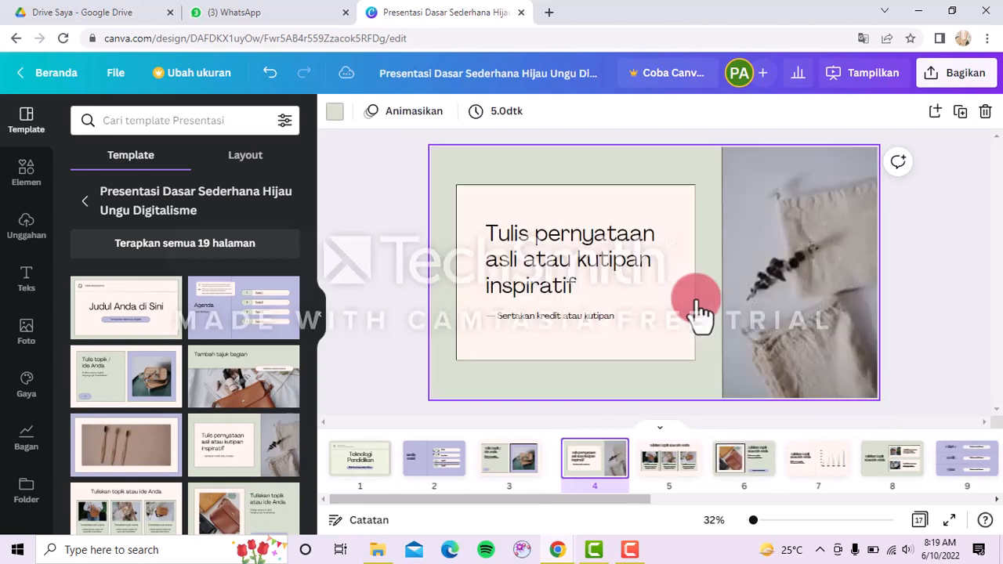
Add a blank page after the 'Tulis pernyataan' slide as page 5.
left_click(609, 477)
left_click(605, 450)
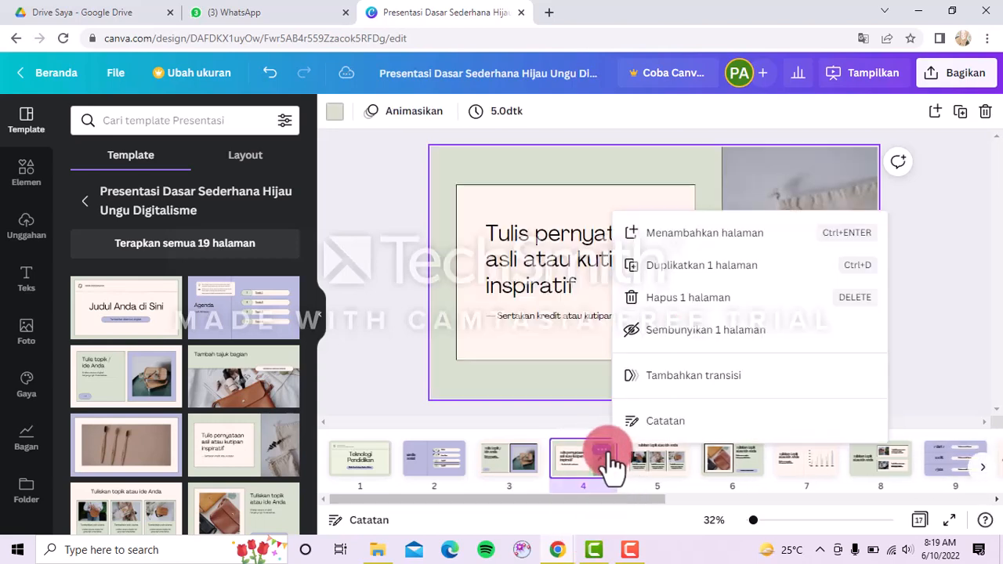
left_click(750, 258)
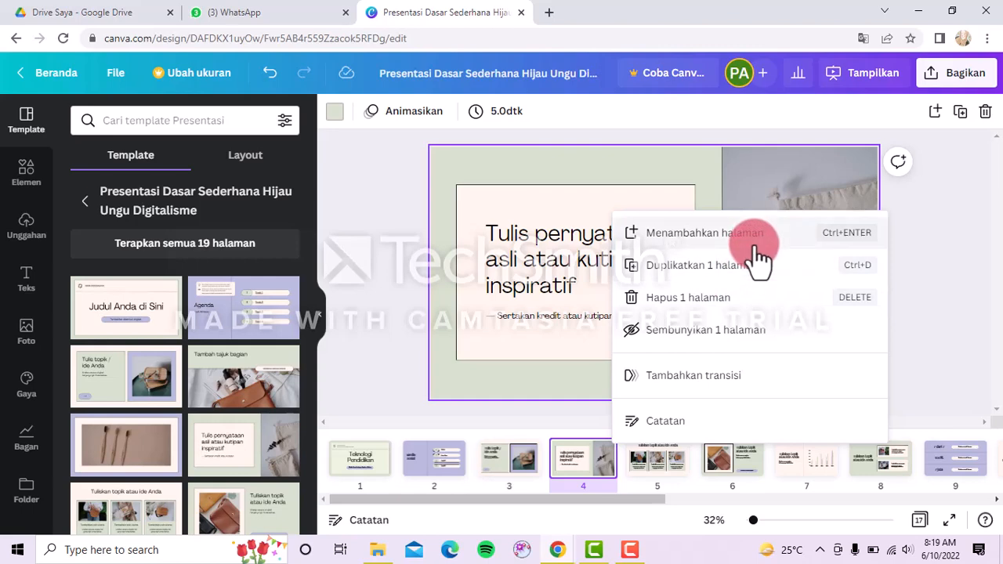
left_click(754, 245)
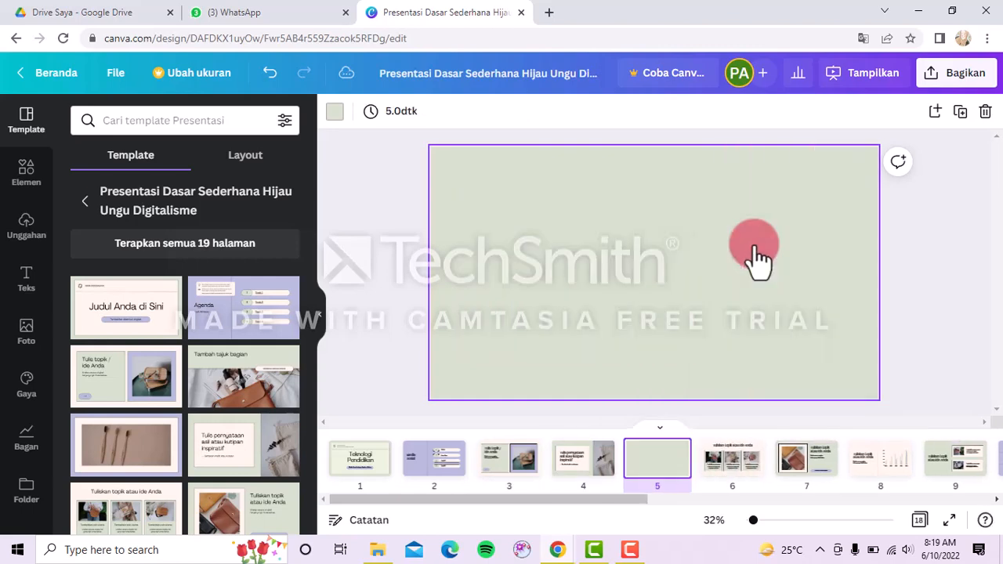
Search Elements for 'TikTok', drag the TikTok logo to slide 5's lower-left, and clear the search.
left_click(29, 196)
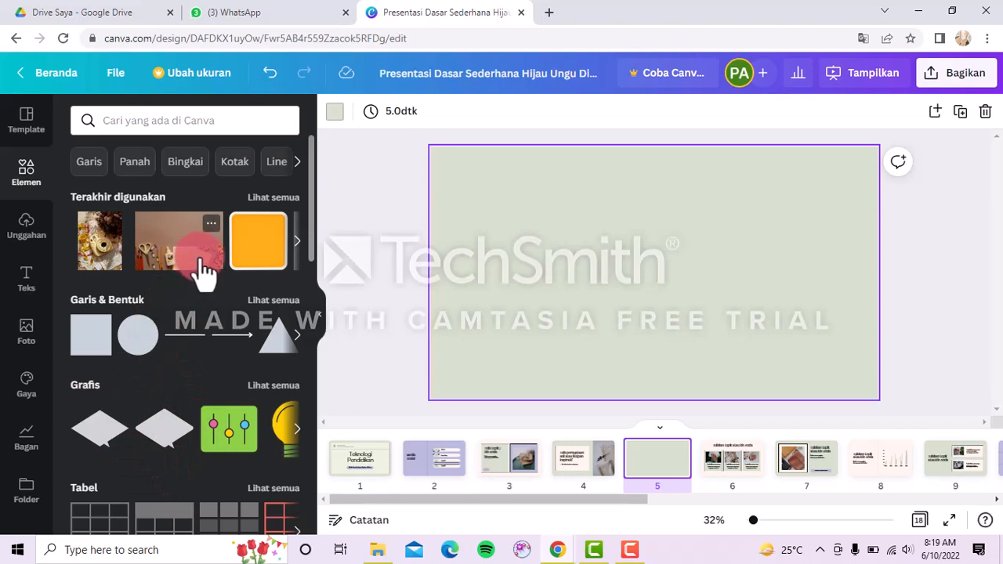
scroll(210, 389, "down", 3)
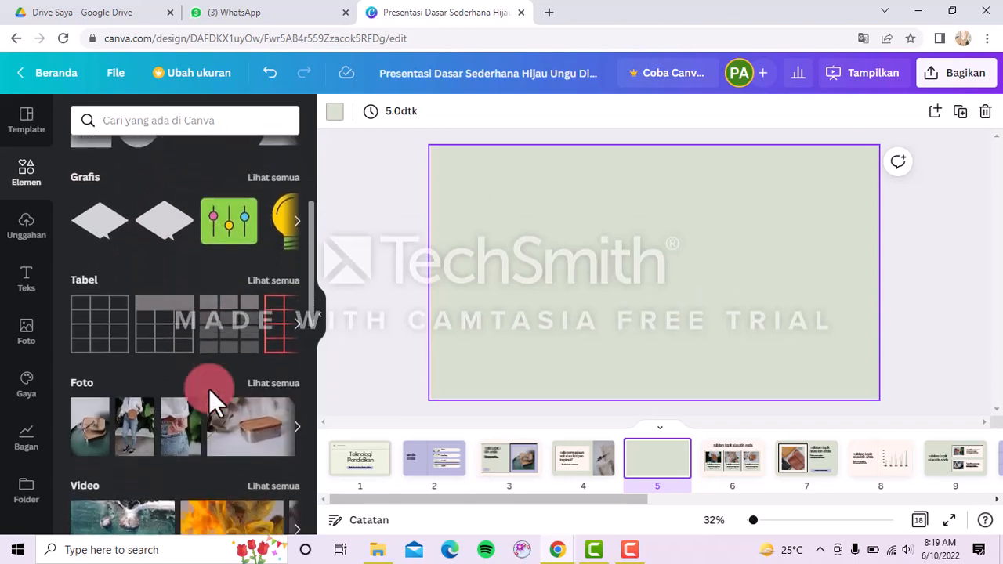
scroll(209, 388, "down", 6)
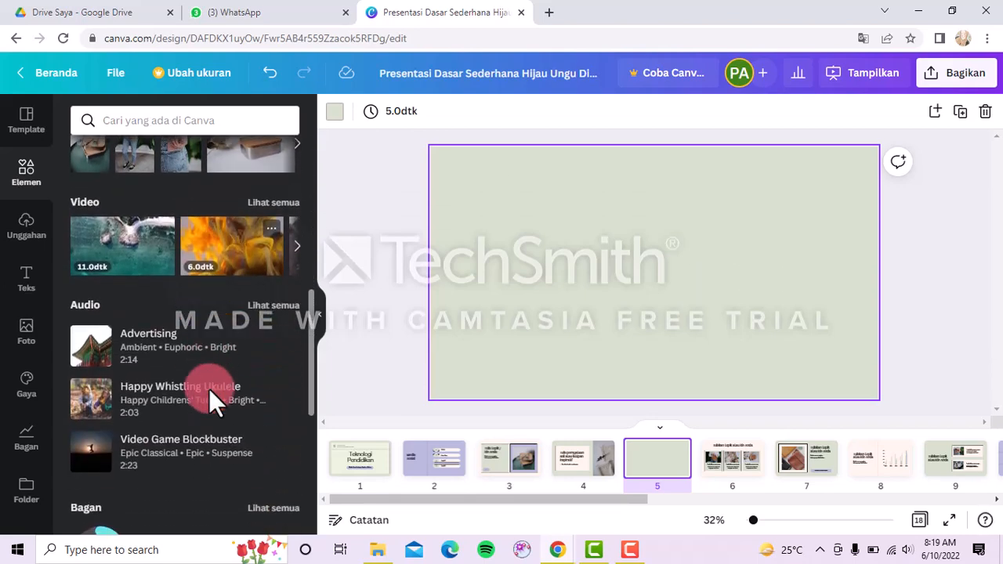
scroll(208, 388, "up", 9)
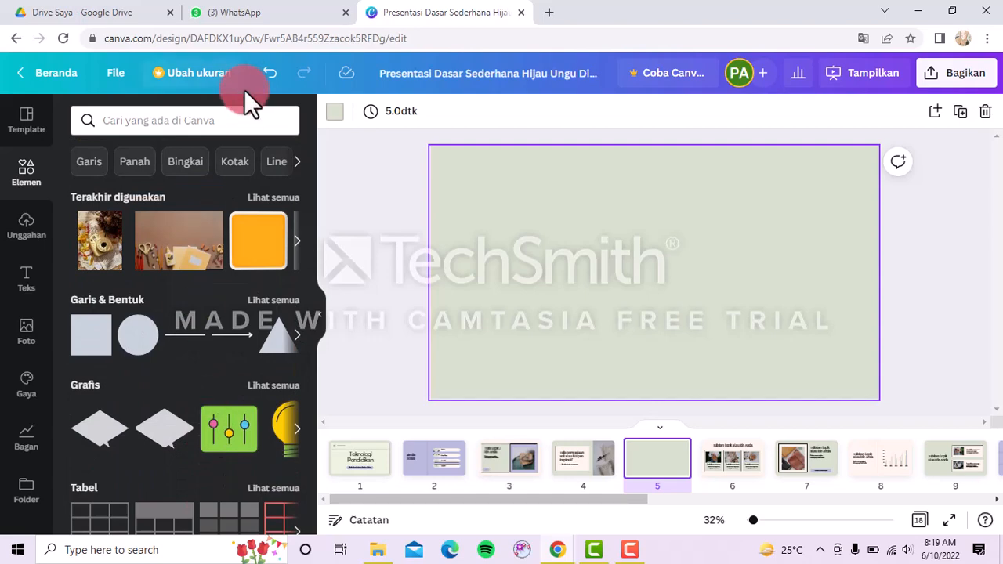
left_click(249, 117)
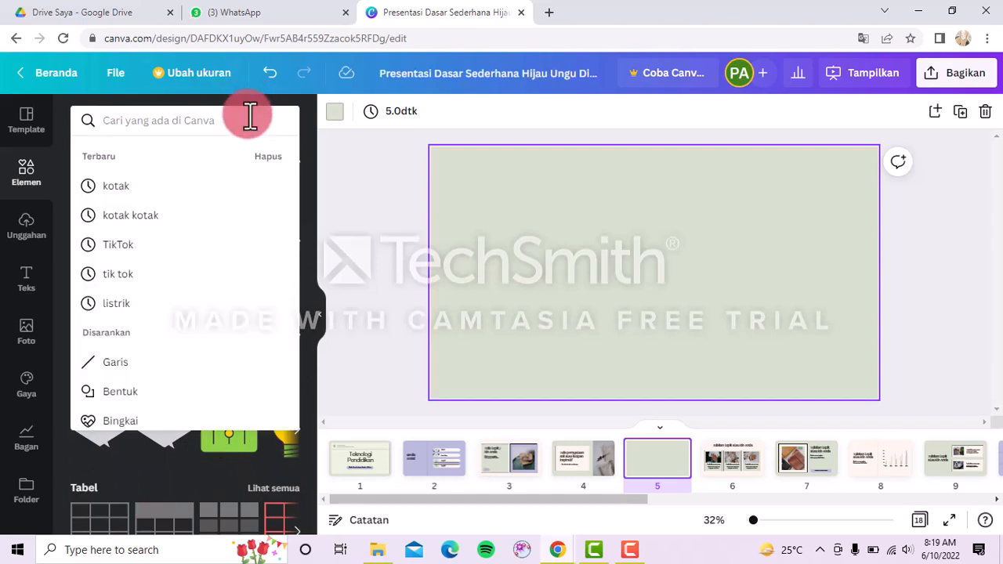
type("TikTok")
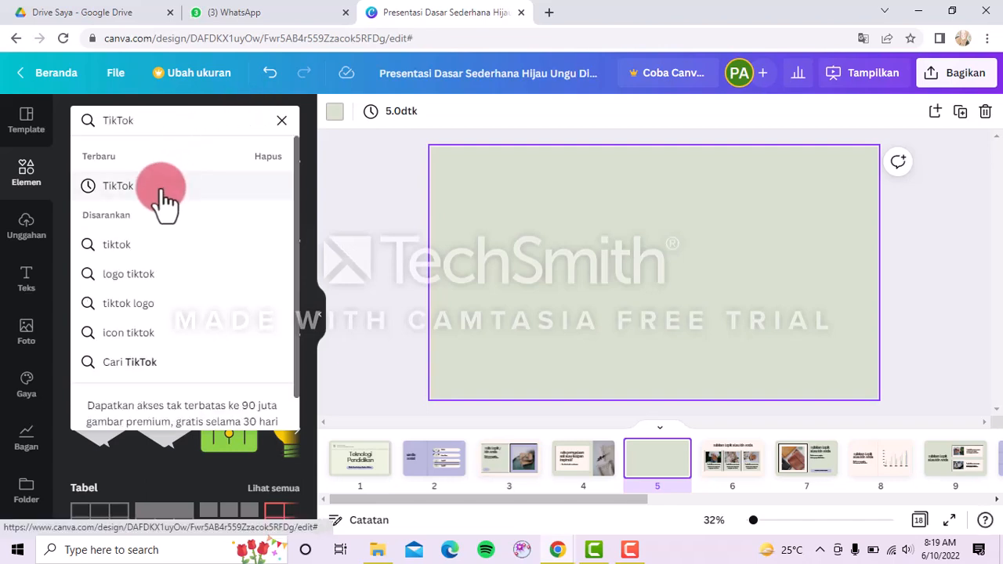
left_click(164, 200)
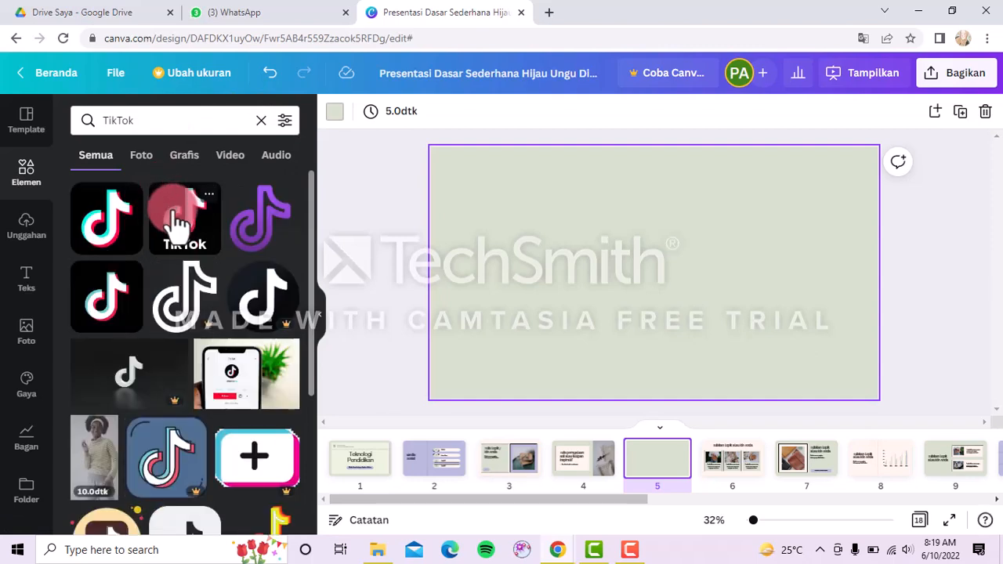
left_click_drag(179, 224, 486, 352)
left_click(261, 120)
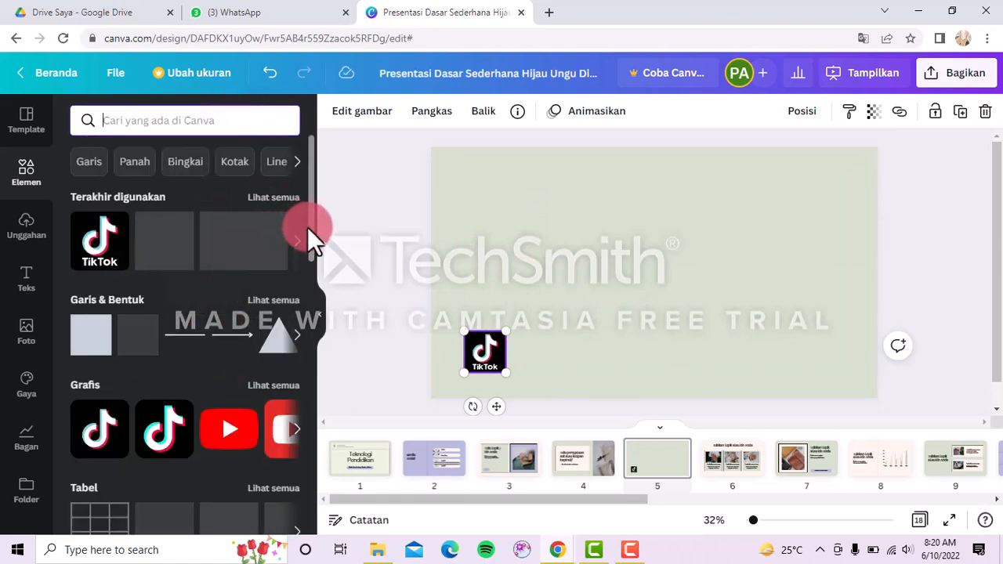
Place a circle shape above the TikTok logo and recolour it from purple to light grey.
left_click(280, 305)
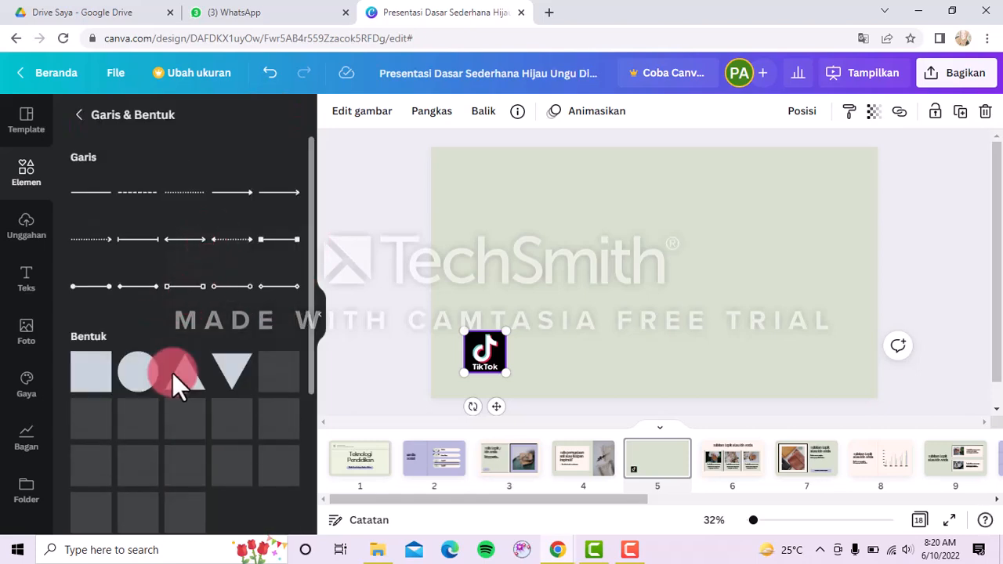
left_click_drag(442, 304, 535, 241)
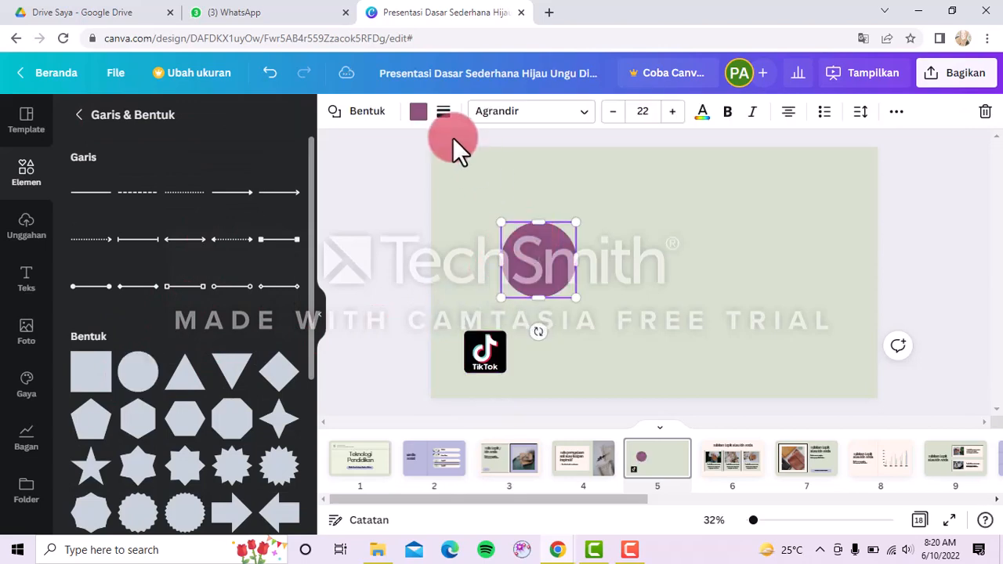
left_click(419, 112)
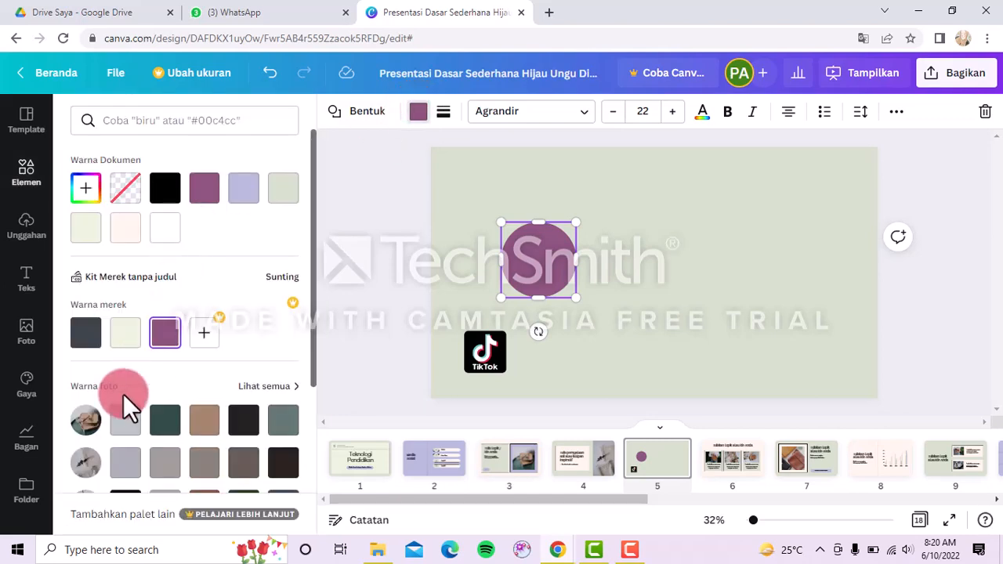
left_click(126, 420)
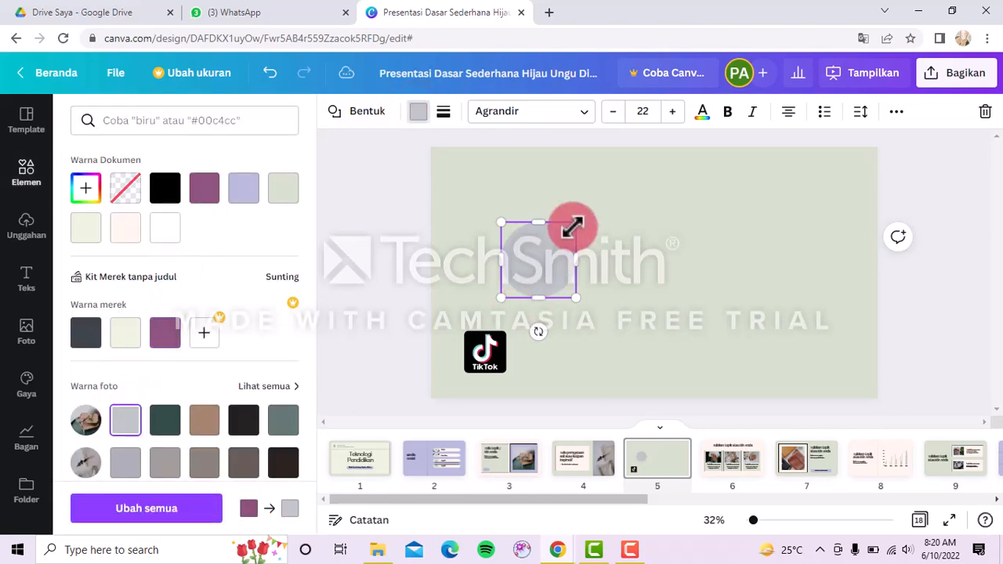
left_click(698, 267)
left_click(698, 267)
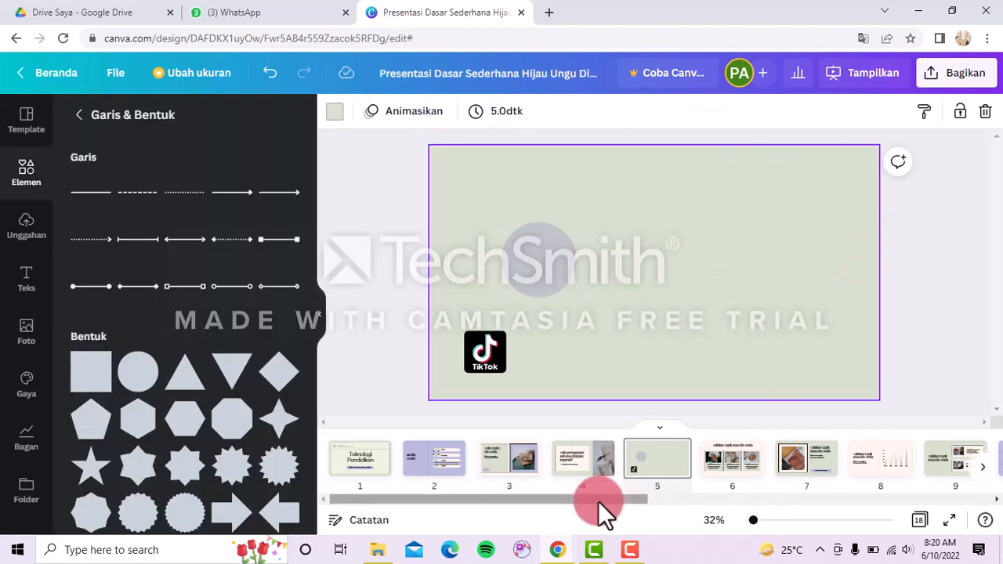
left_click_drag(598, 501, 527, 442)
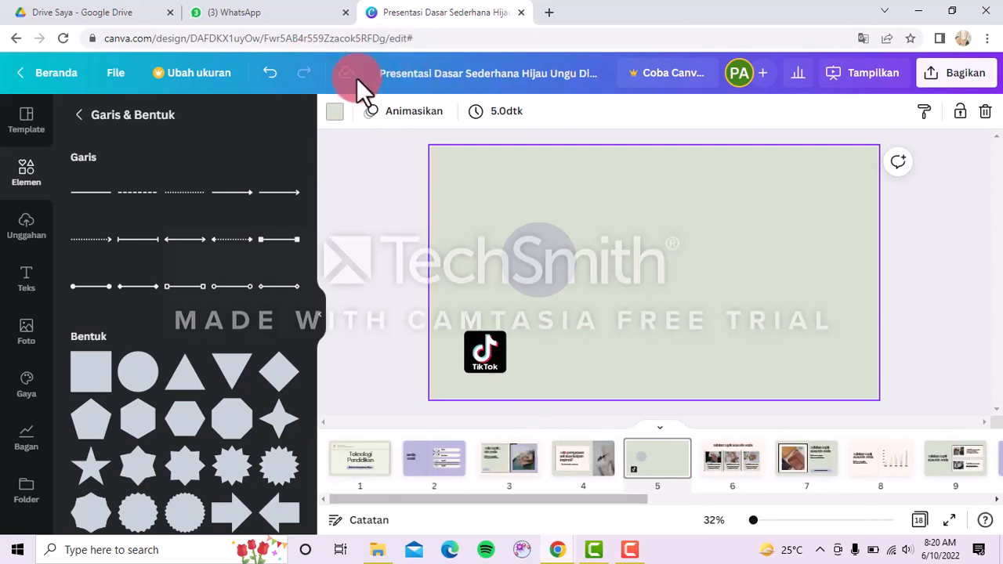
Add a body-text box reading 'TikTok adalah platform digital yang mana digunakan untuk membagikan video pendek'.
left_click(30, 284)
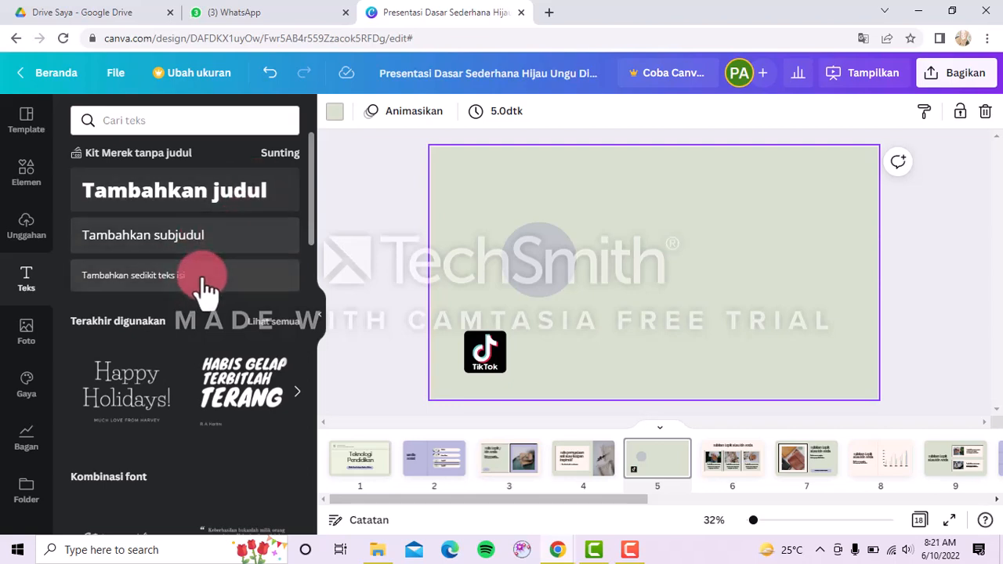
left_click(205, 290)
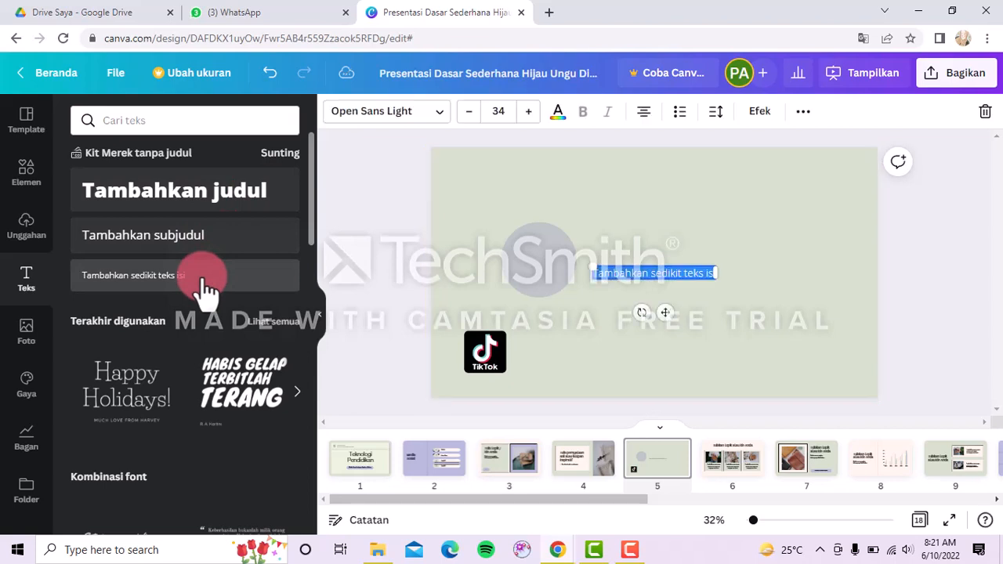
type("Tik")
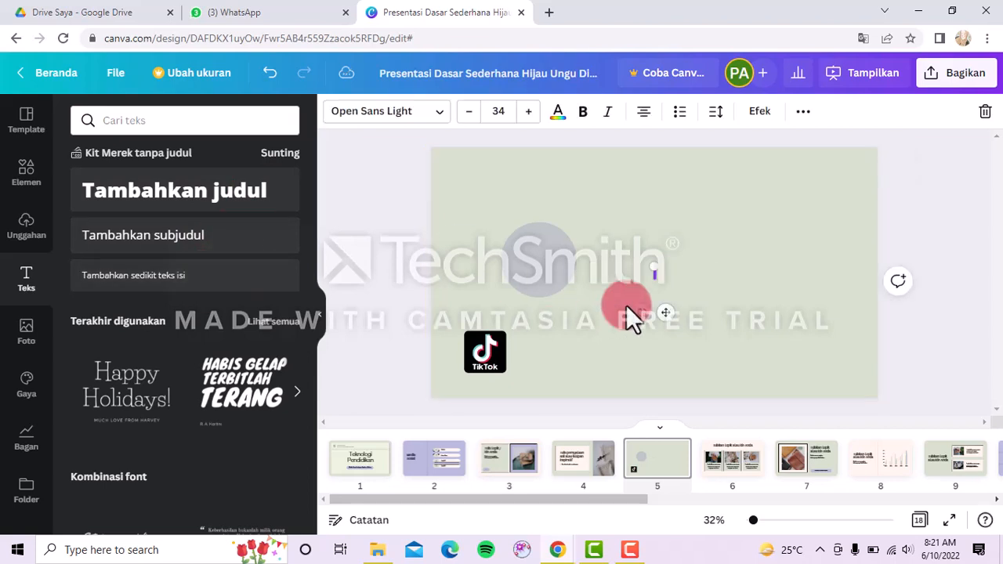
type("Tok adalah")
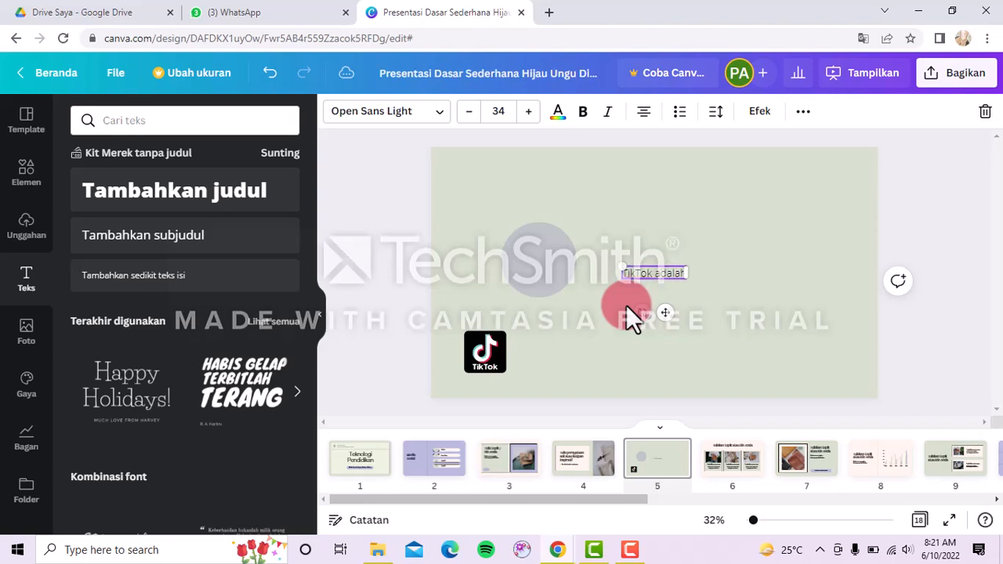
type(" platform")
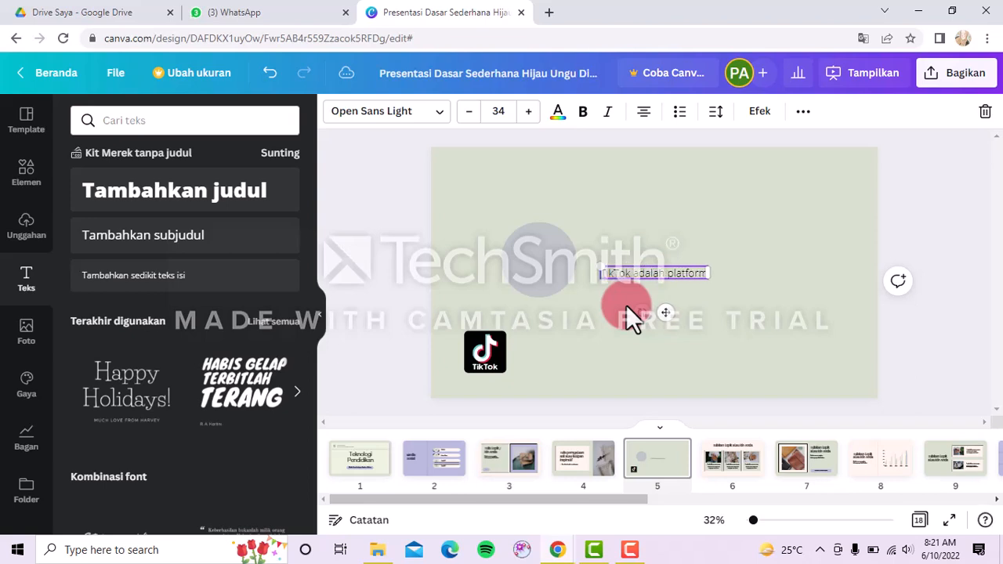
type(" digita")
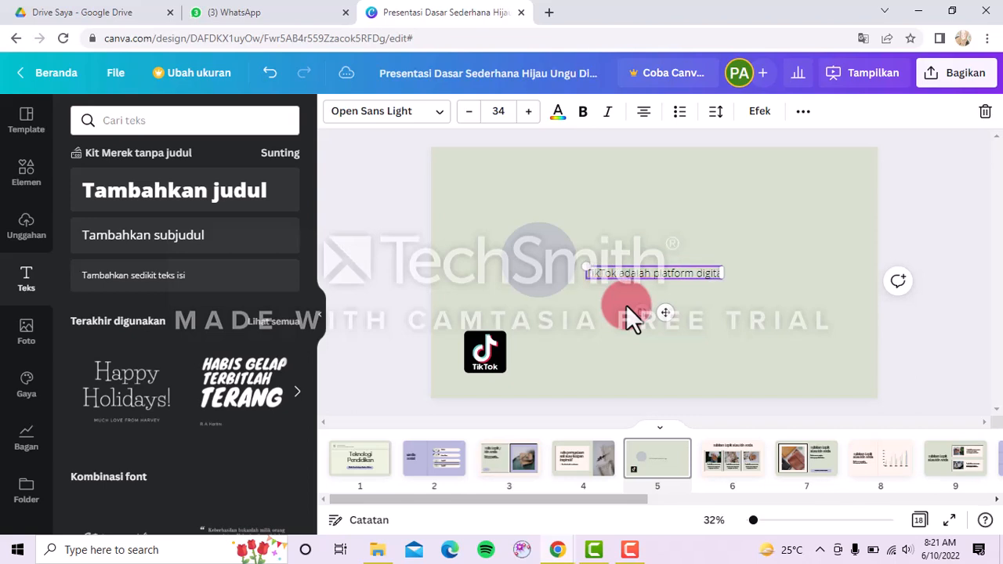
type("l yang mana")
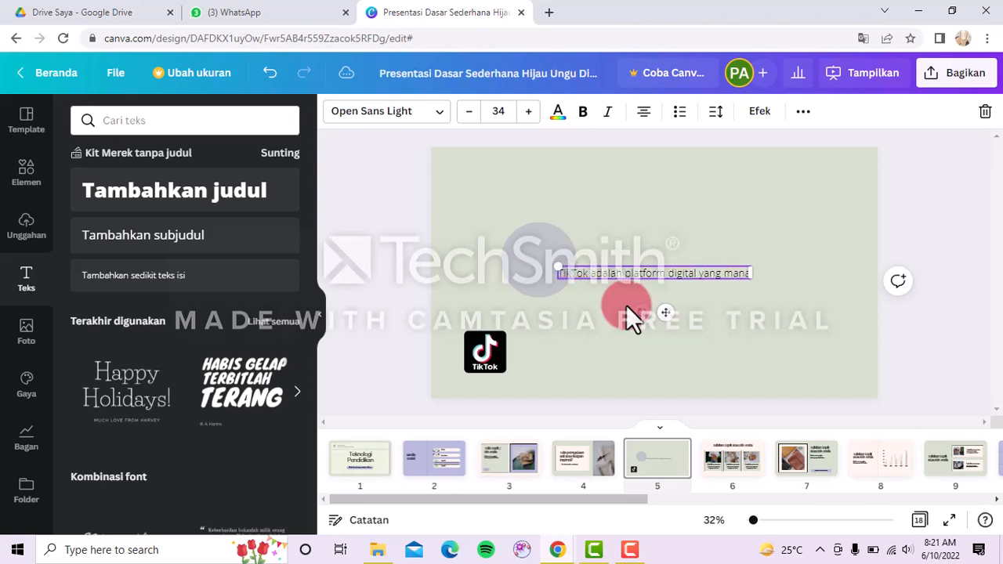
type(" d")
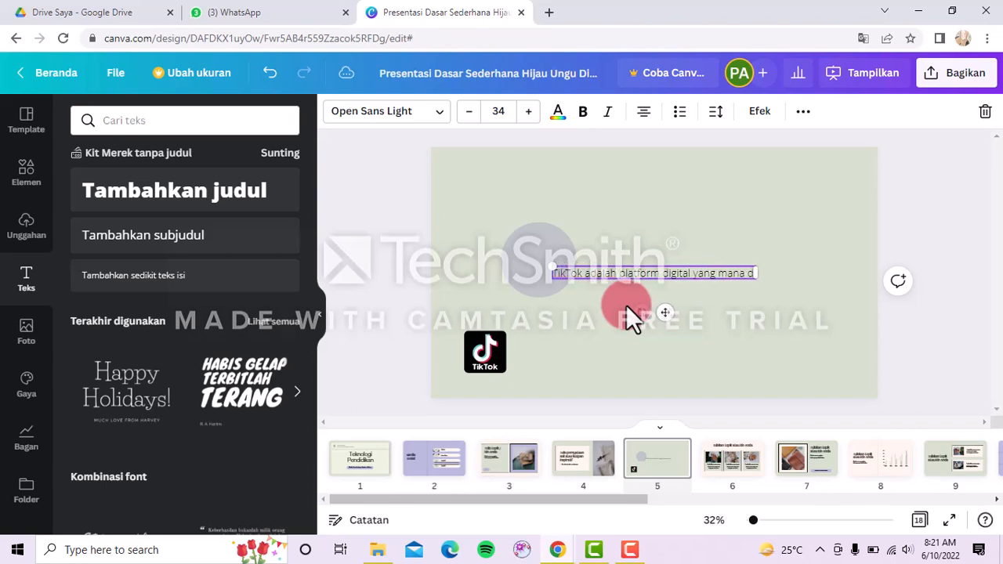
type("igunakan untu")
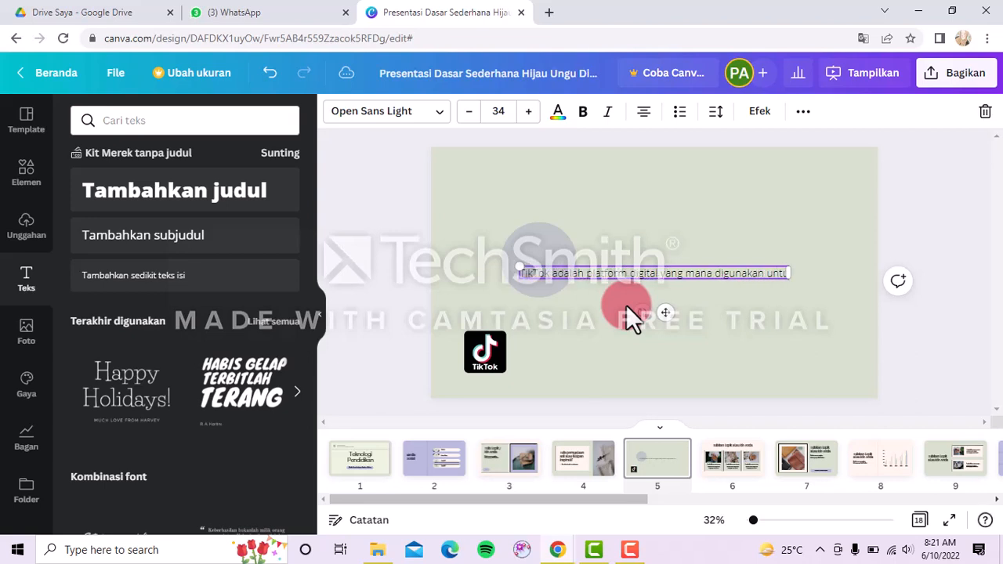
type("k memba")
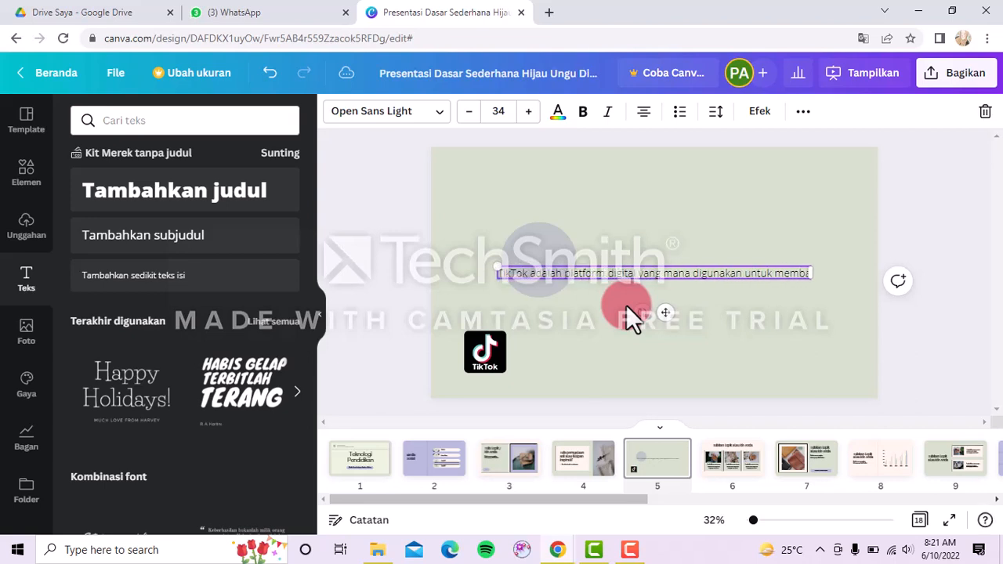
type("gikan ")
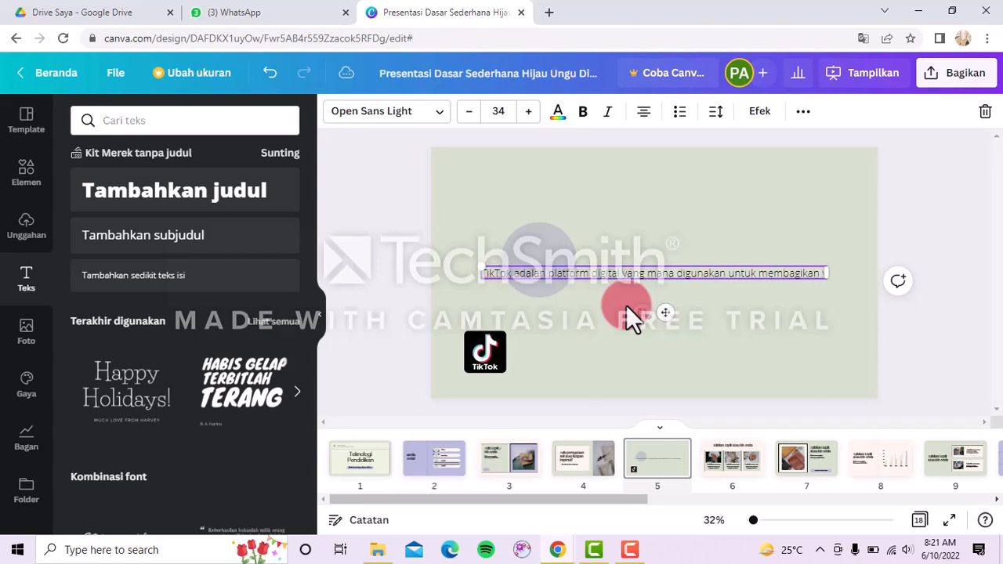
type("video pend")
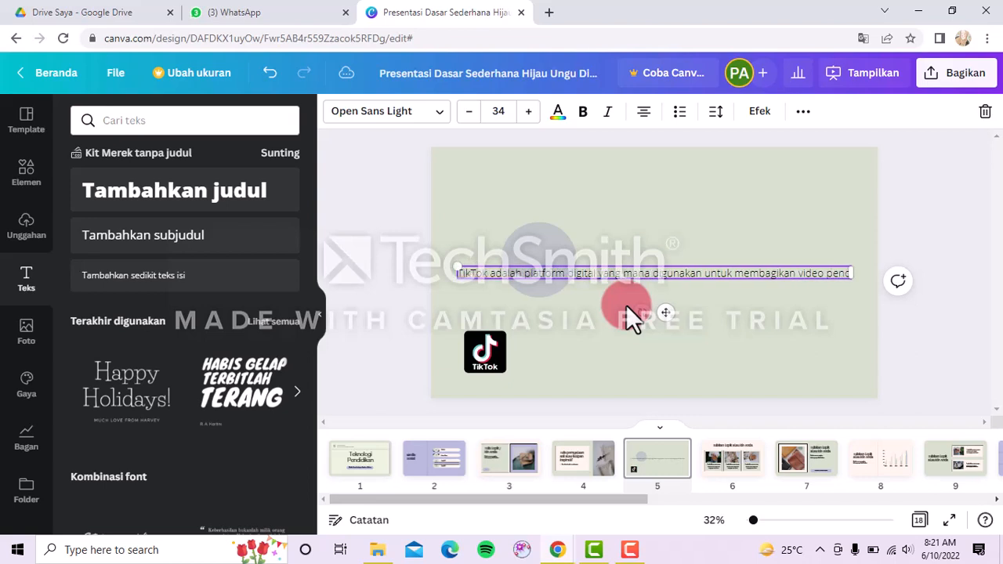
type("ek")
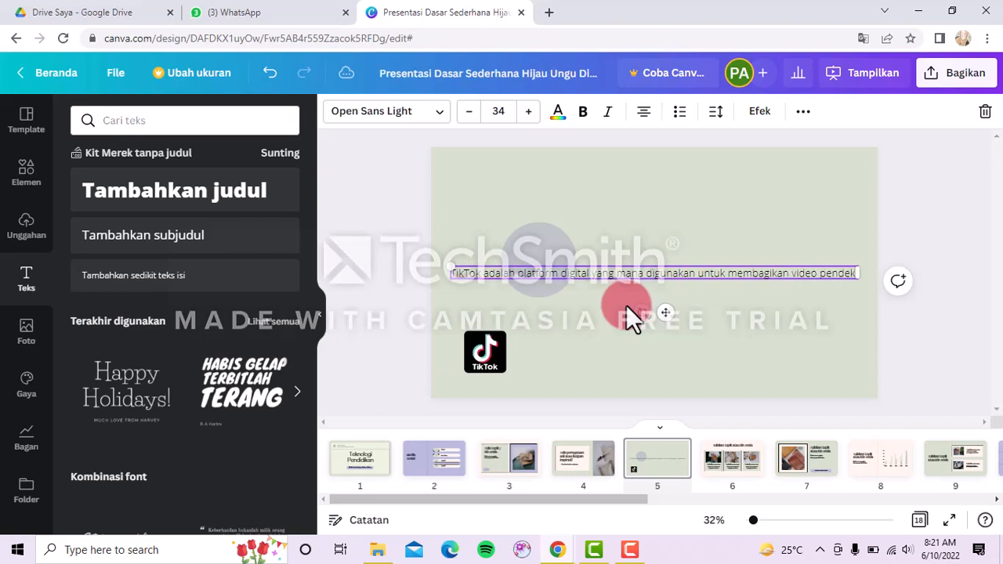
Set the whole TikTok description text to the Bree Serif font at size 20.
key("Escape")
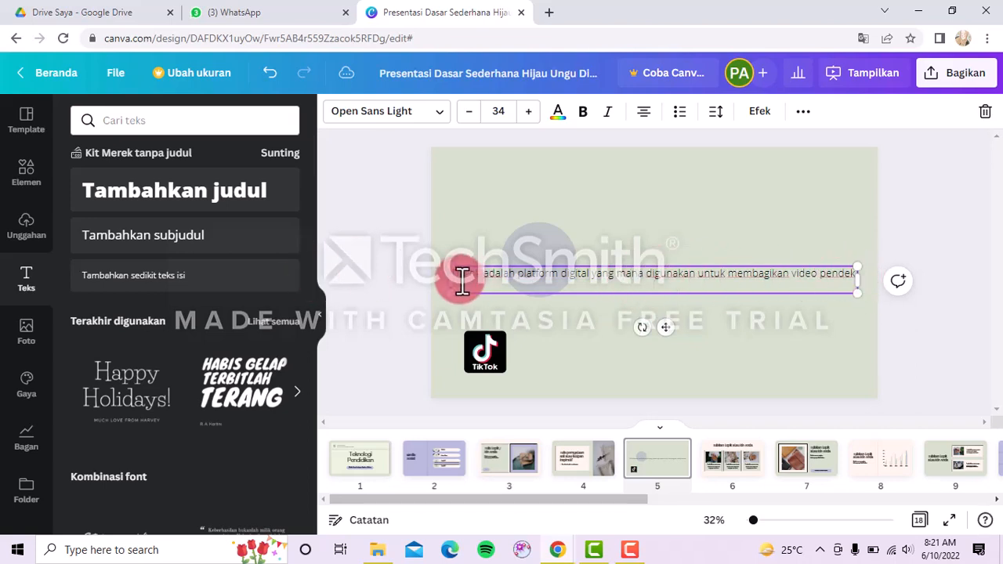
left_click_drag(455, 278, 857, 276)
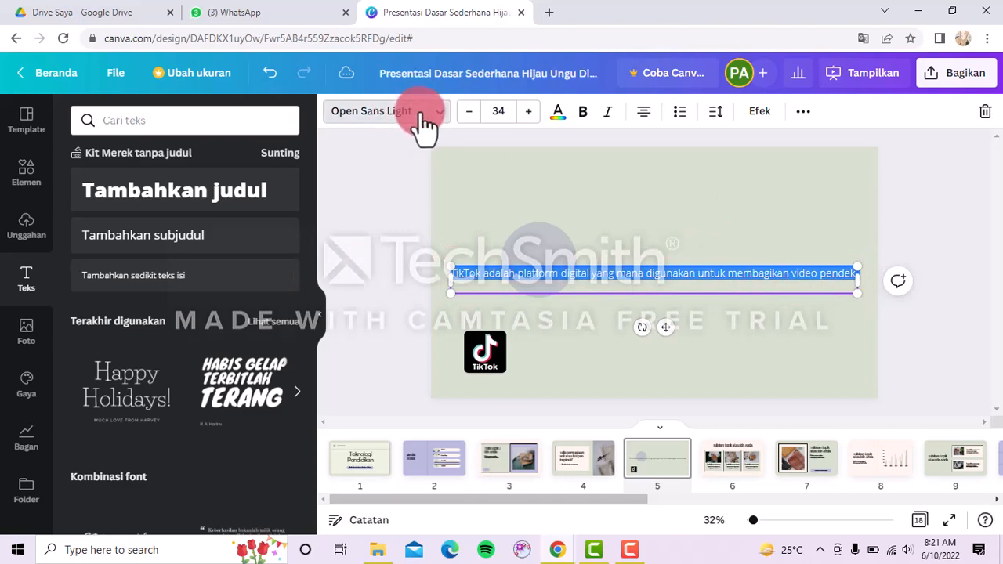
left_click(422, 117)
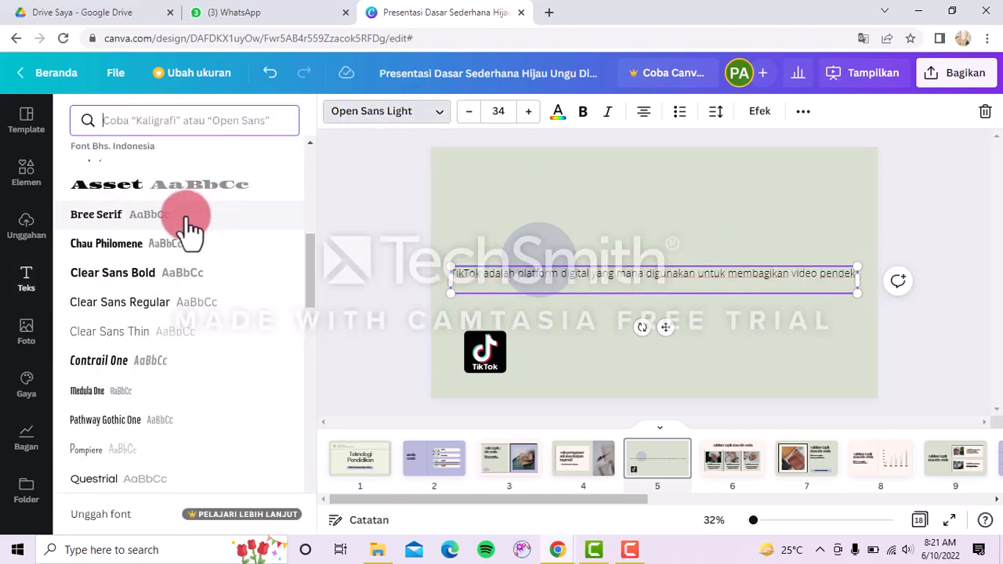
left_click(185, 218)
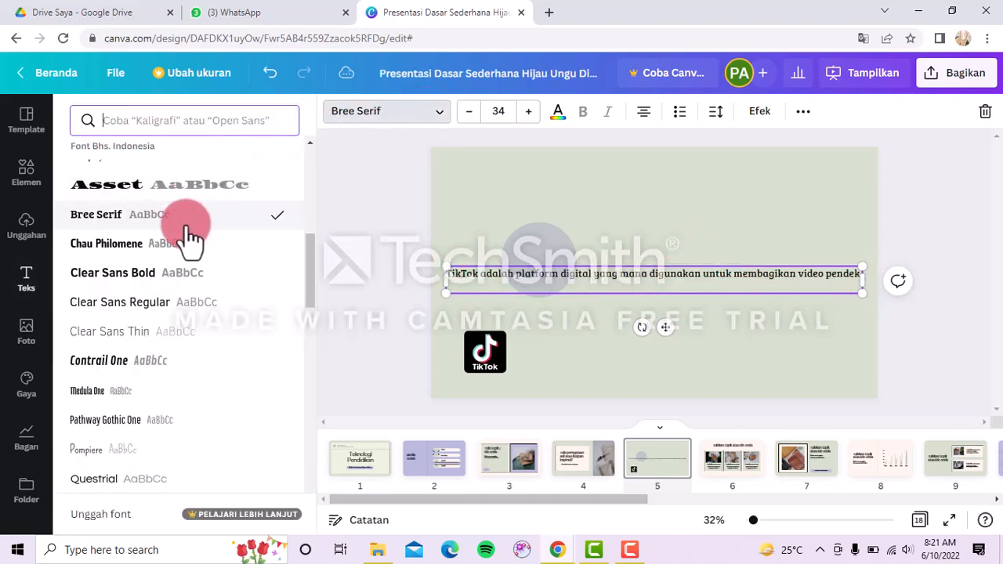
left_click(529, 116)
left_click(529, 116)
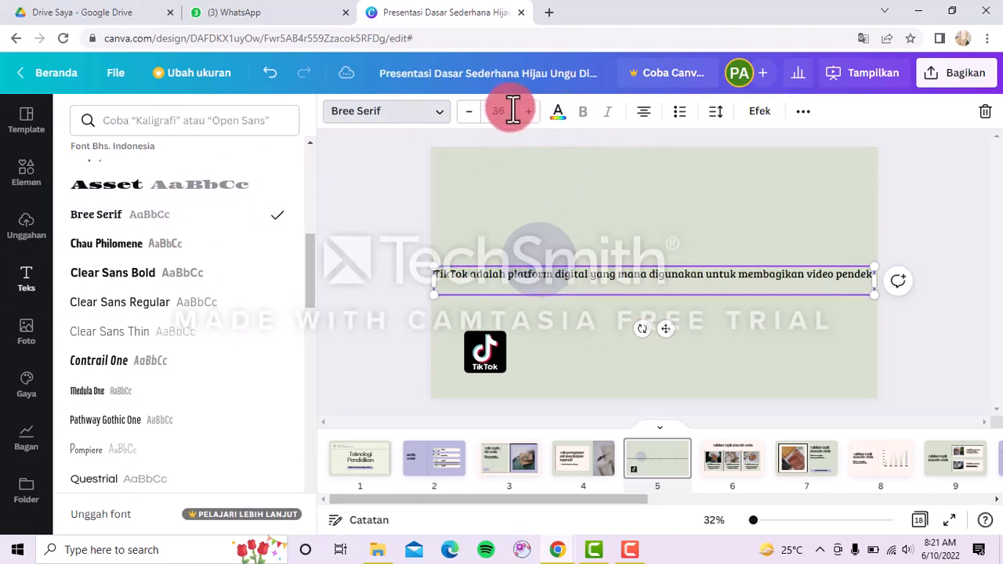
left_click(510, 110)
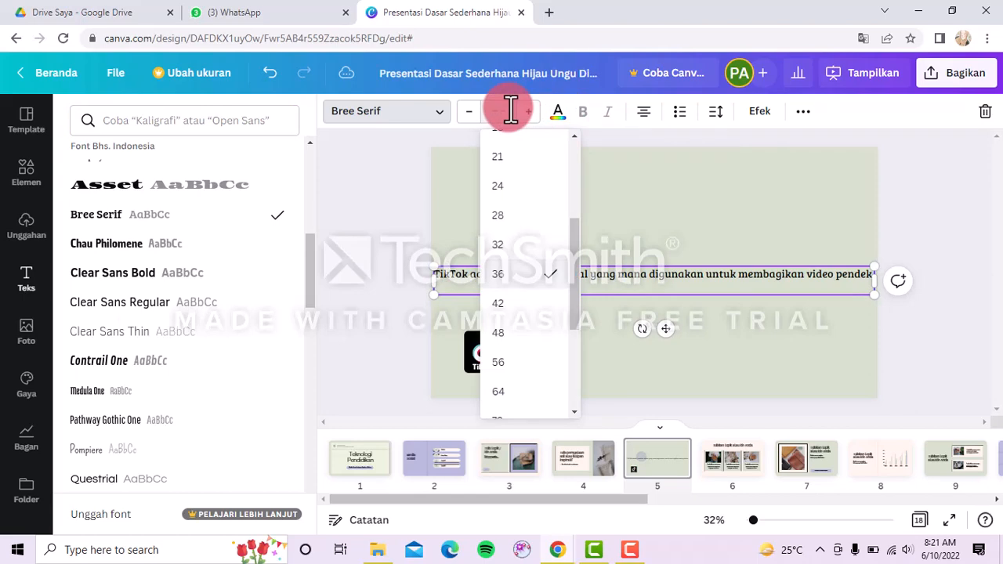
type("20")
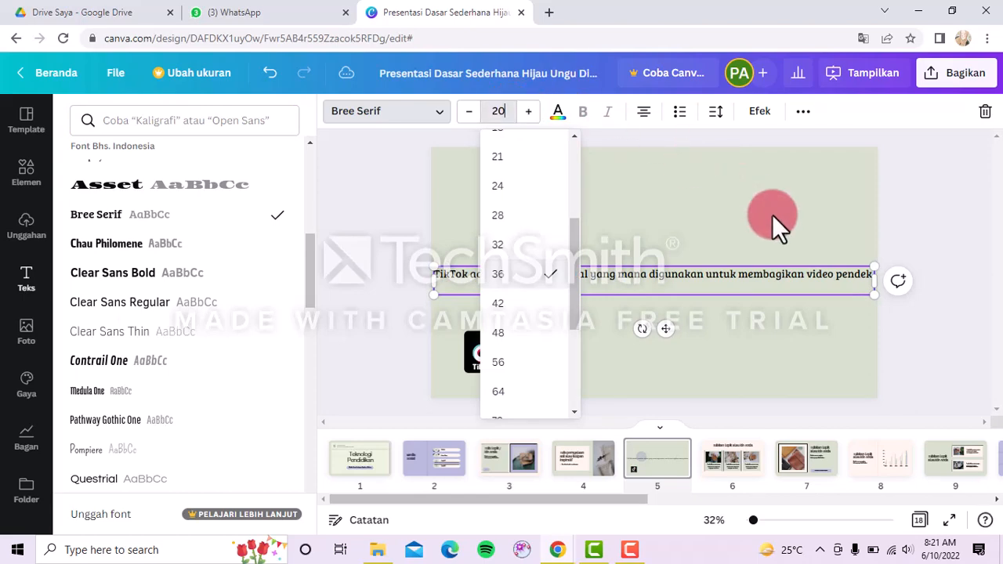
key("Return")
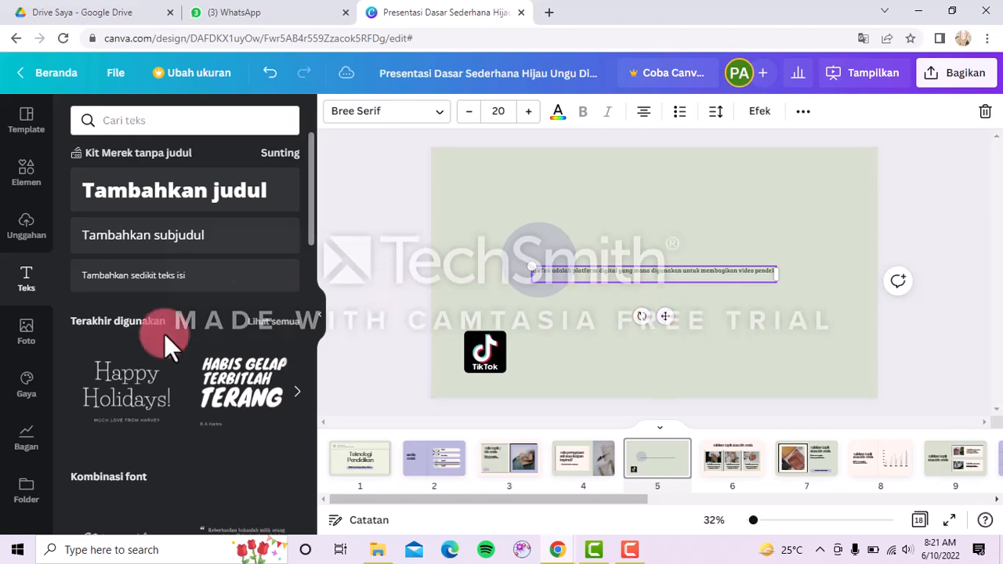
Apply the pale pink colour palette from Gaya to slide 5.
left_click(26, 390)
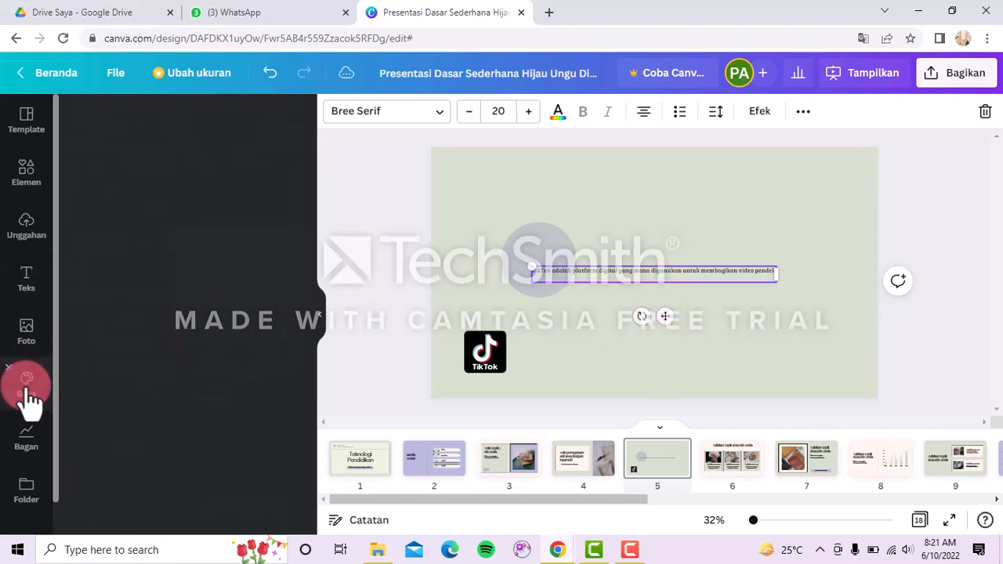
left_click(141, 365)
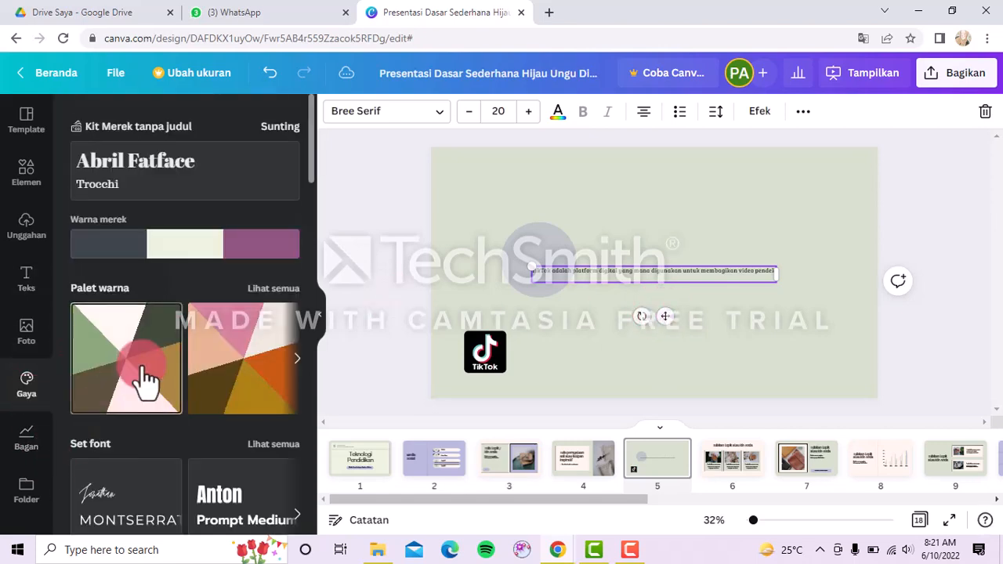
left_click(145, 381)
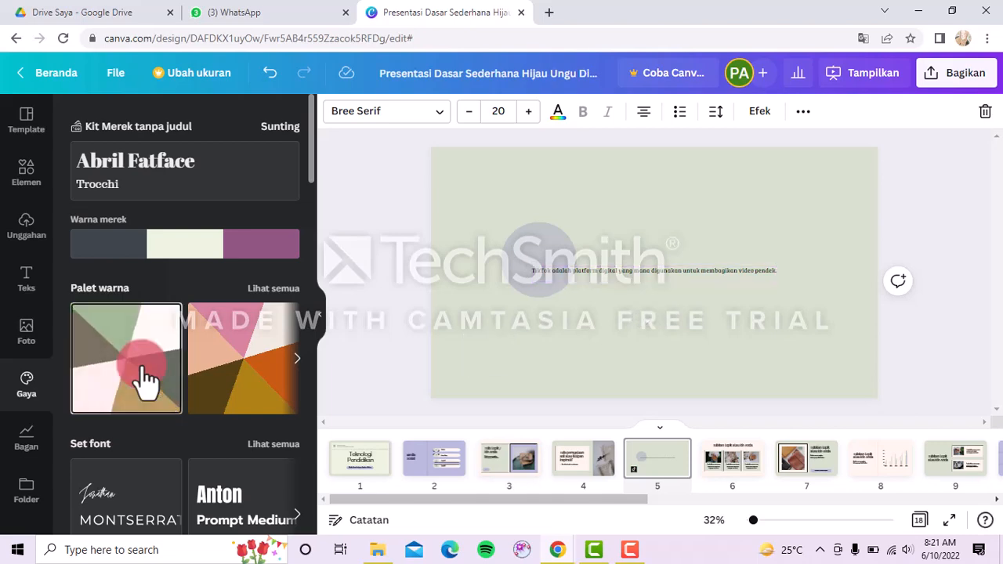
left_click(278, 308)
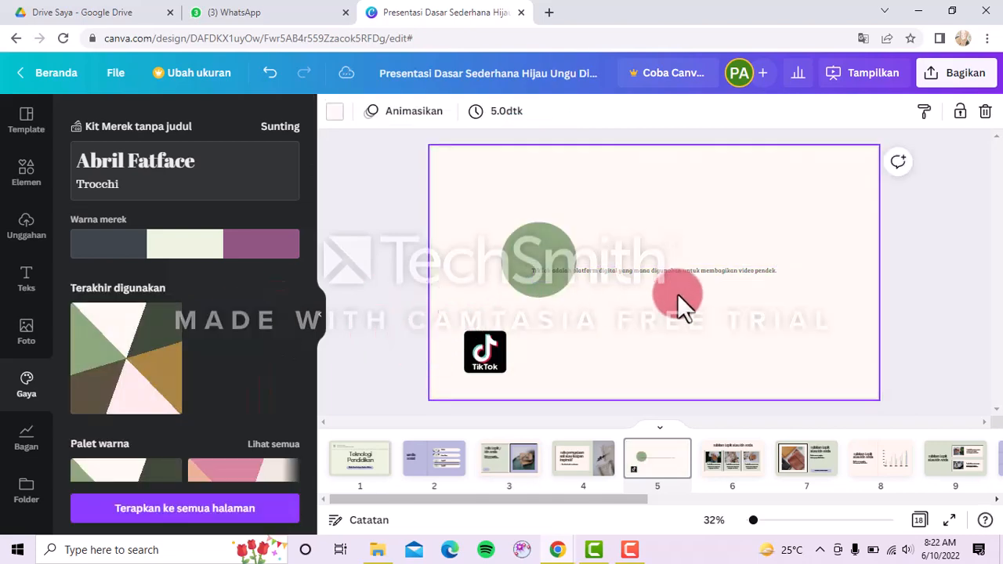
Move the caption text lower, below the circle, and show the uploaded media.
left_click_drag(694, 275, 699, 317)
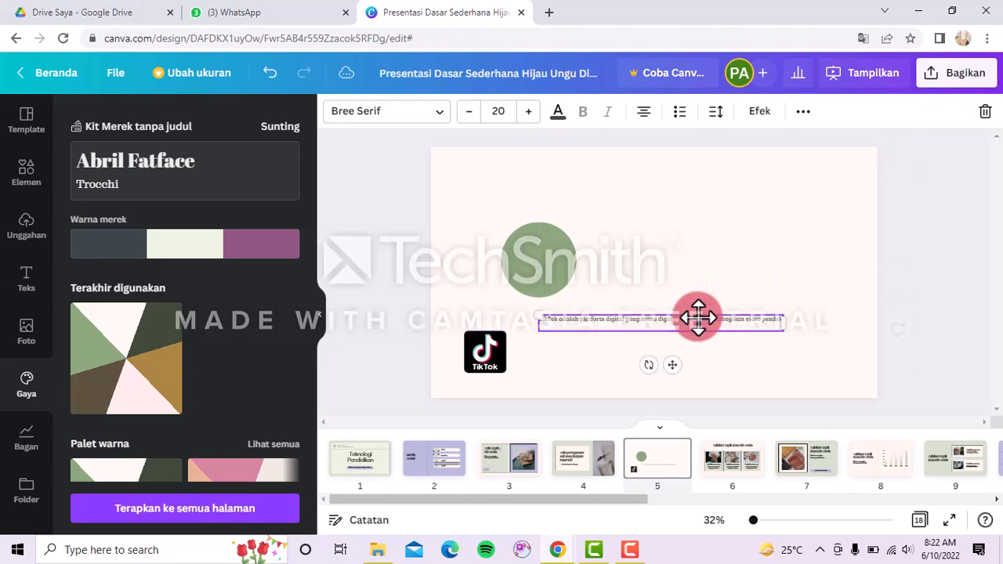
left_click(32, 460)
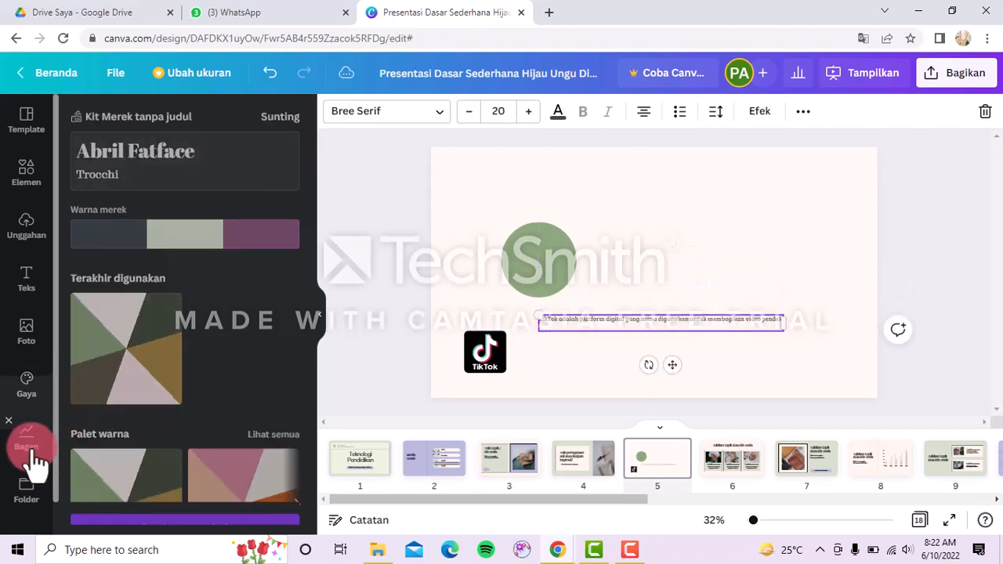
left_click(31, 233)
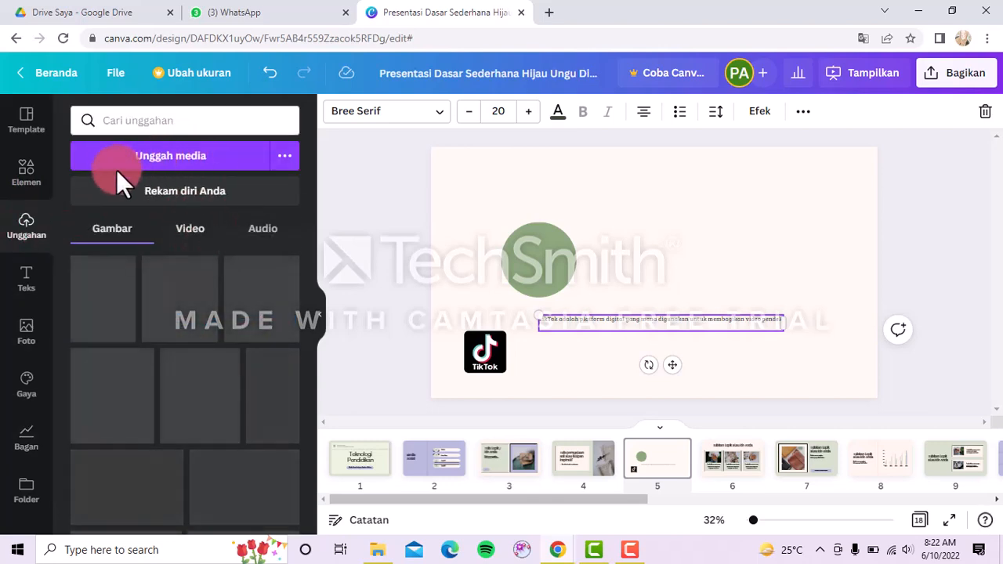
Add the uploaded yellow fruit photo to slide 5, shrink it, and place it right of the circle.
left_click(131, 151)
left_click(134, 406)
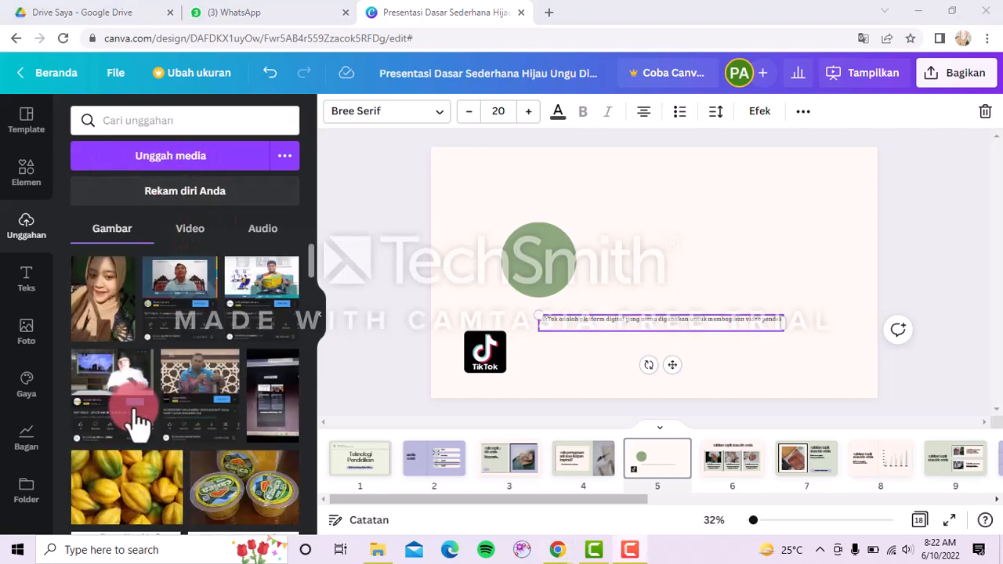
scroll(135, 423, "down", 1)
scroll(134, 423, "up", 1)
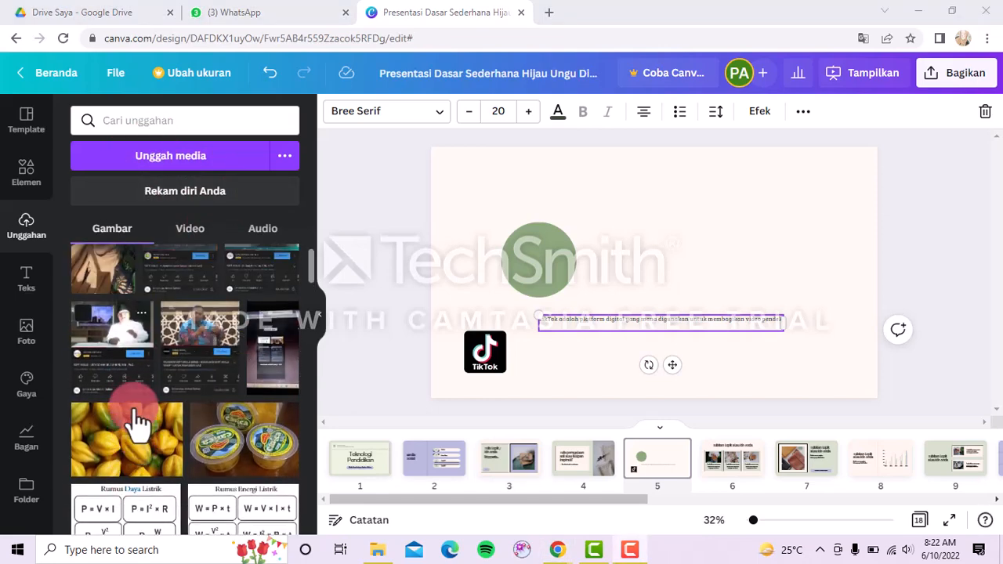
scroll(135, 423, "down", 3)
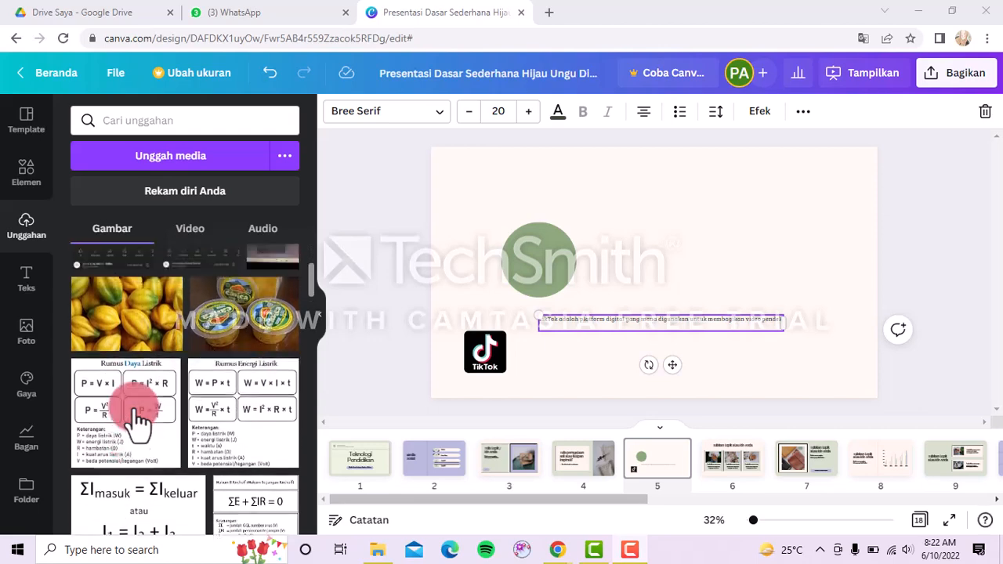
scroll(137, 421, "up", 1)
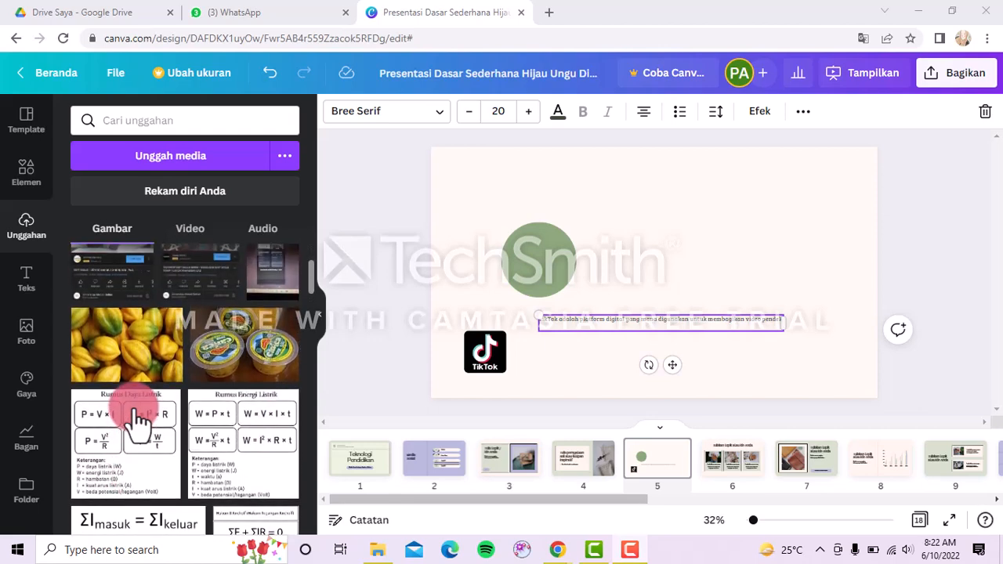
left_click(171, 362)
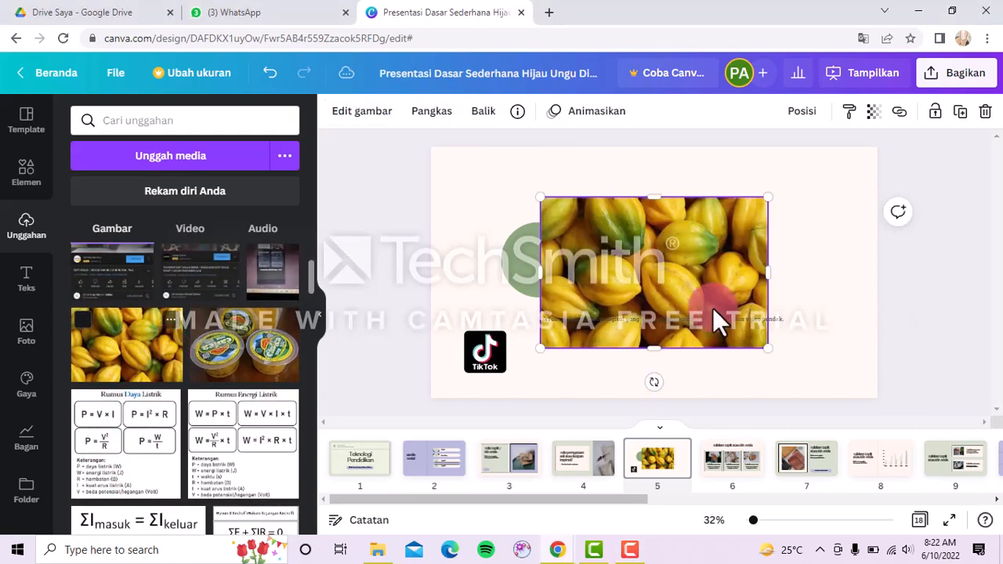
left_click_drag(767, 338, 650, 269)
left_click_drag(670, 241, 689, 254)
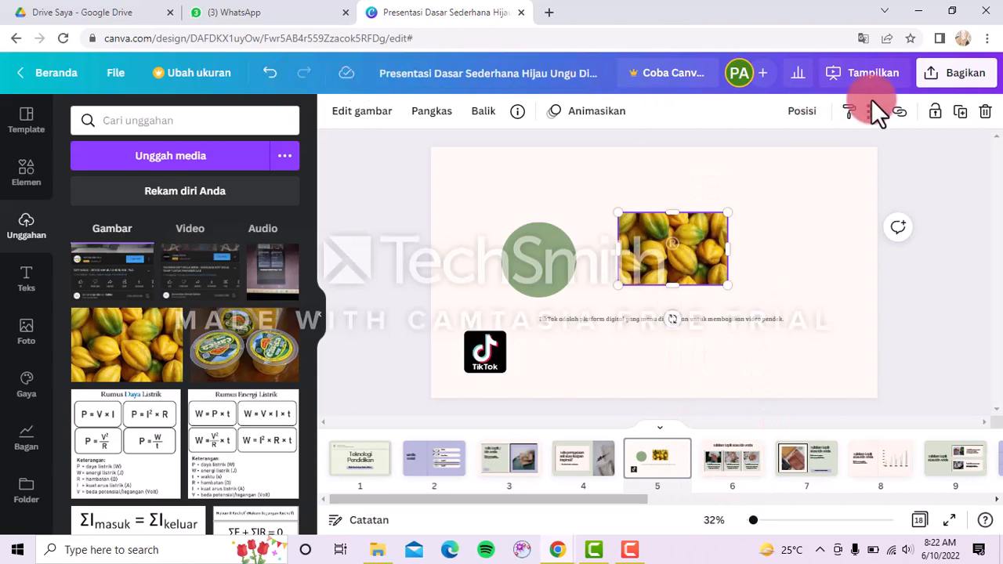
left_click(989, 78)
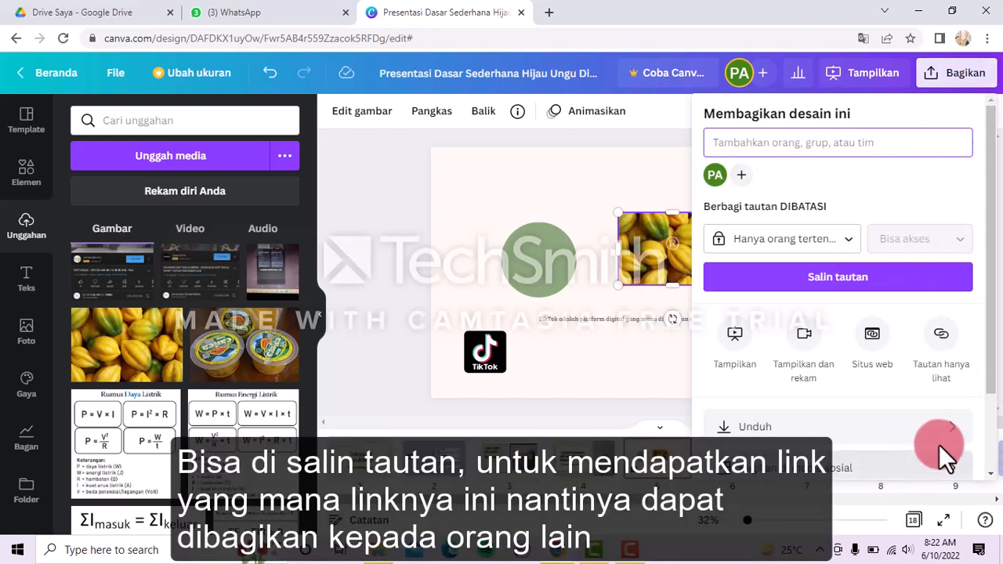
left_click(950, 439)
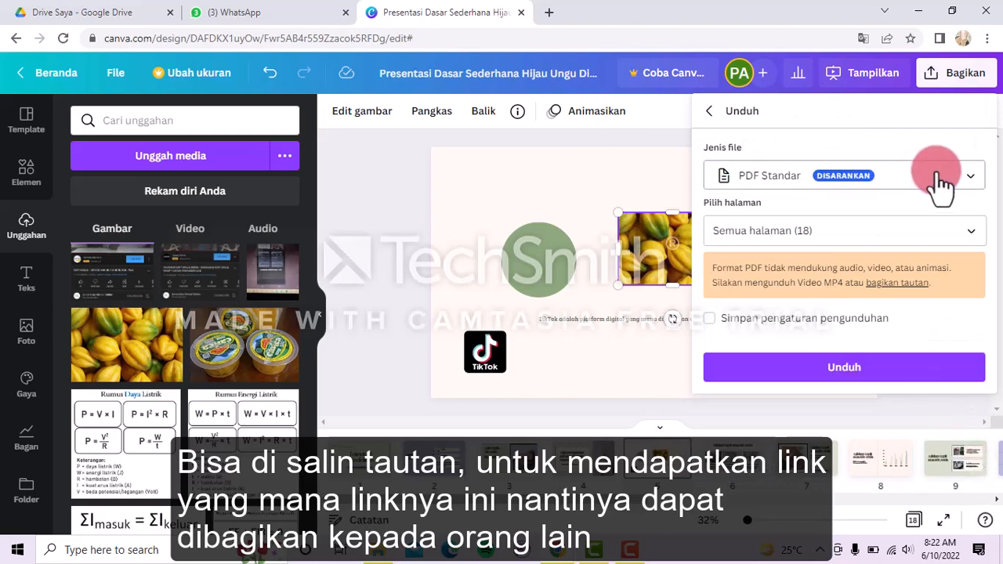
left_click(939, 177)
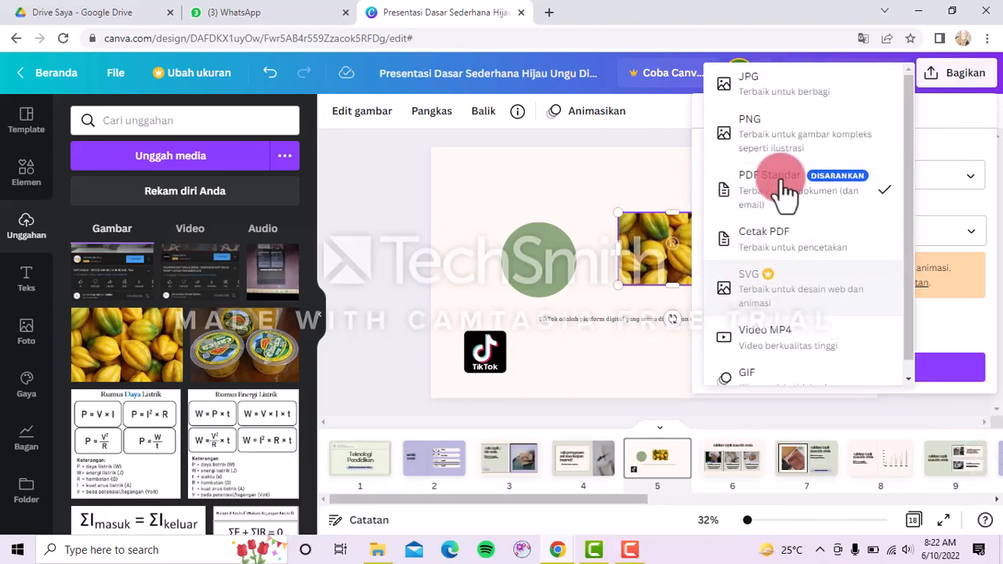
left_click(655, 337)
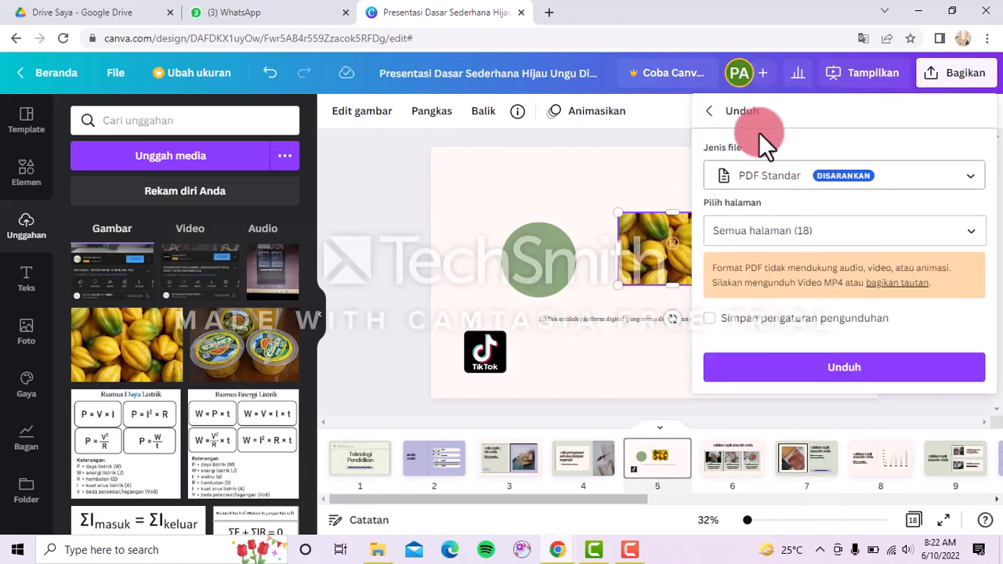
left_click(708, 113)
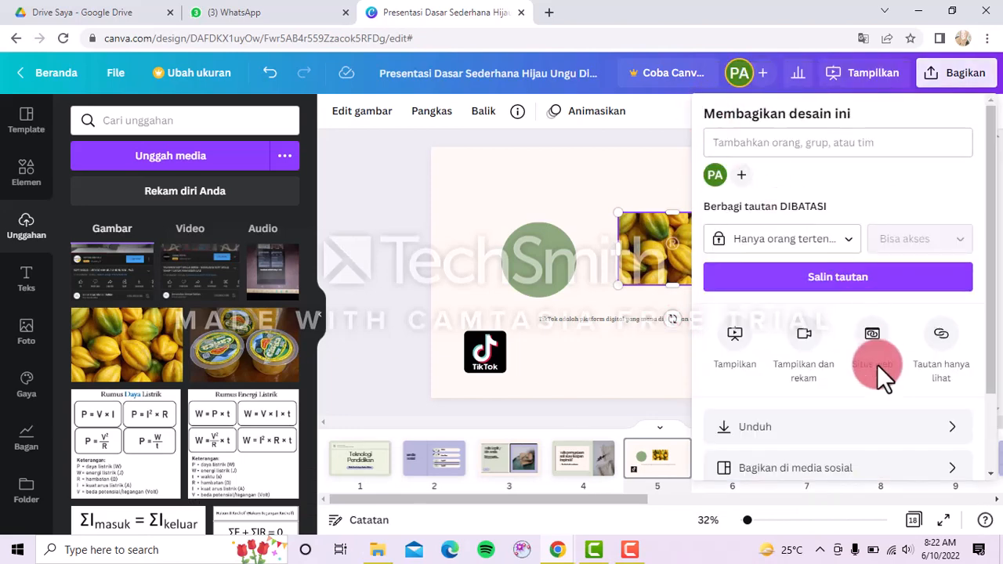
scroll(877, 364, "down", 3)
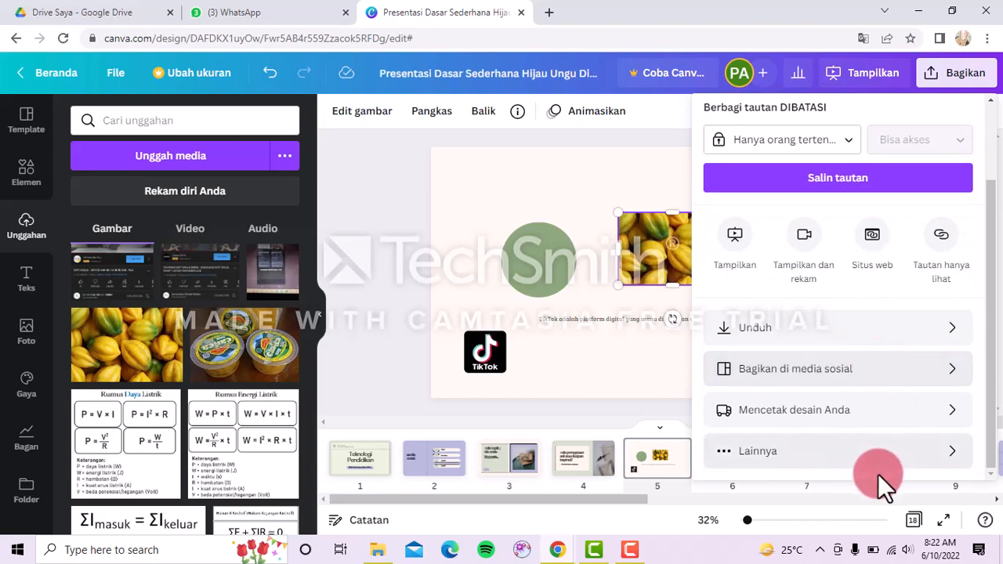
left_click(952, 469)
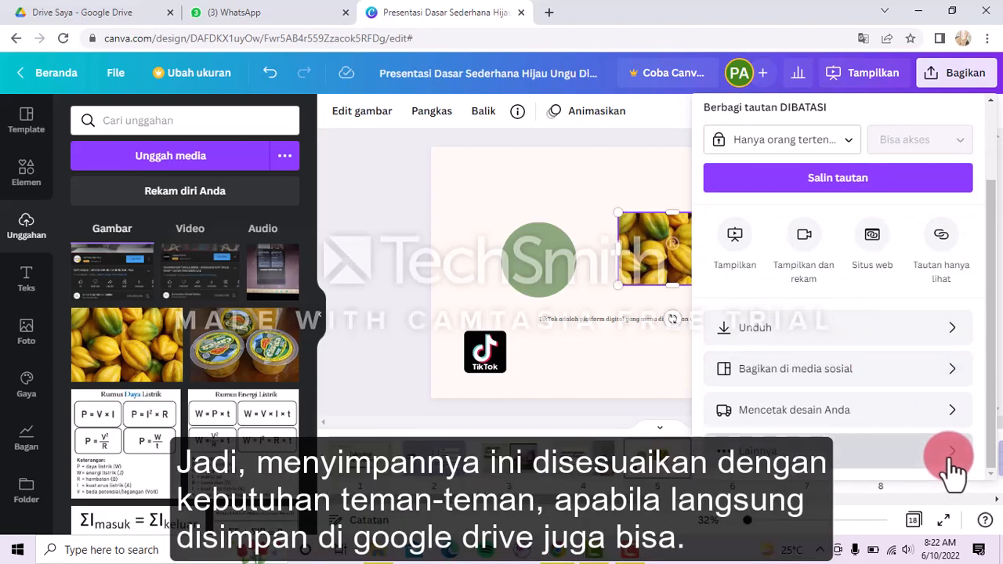
scroll(818, 392, "down", 2)
scroll(817, 390, "down", 1)
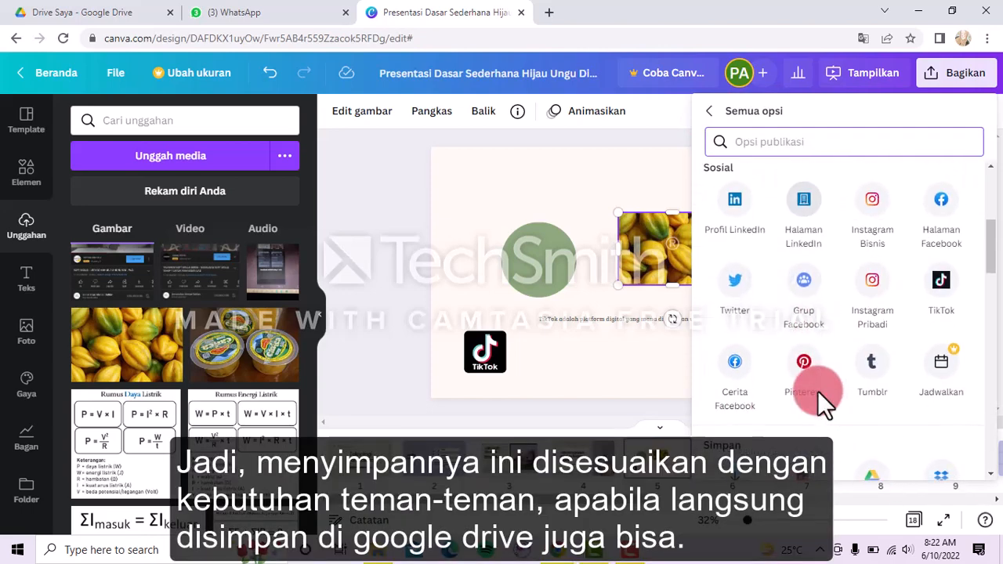
scroll(817, 390, "down", 2)
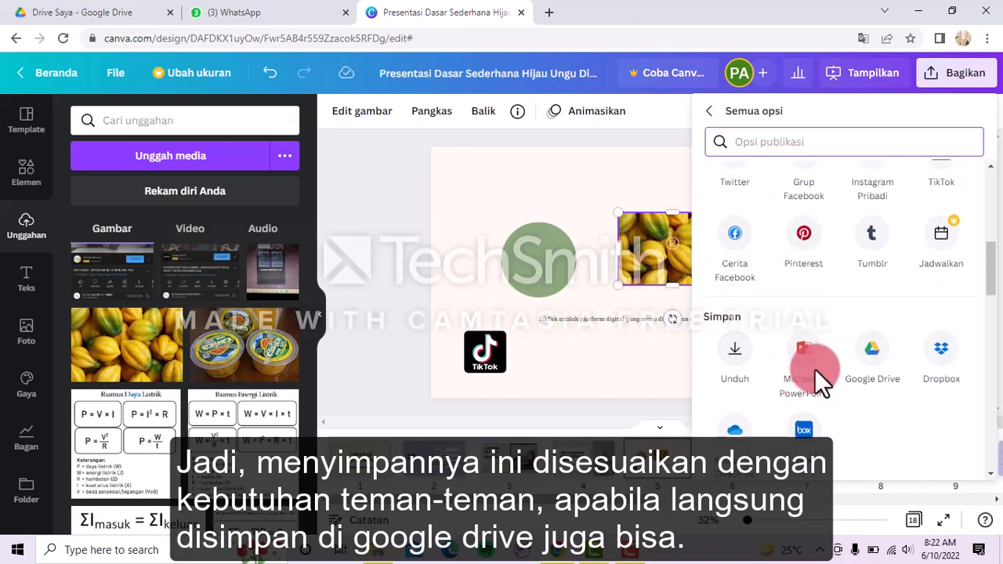
left_click(712, 119)
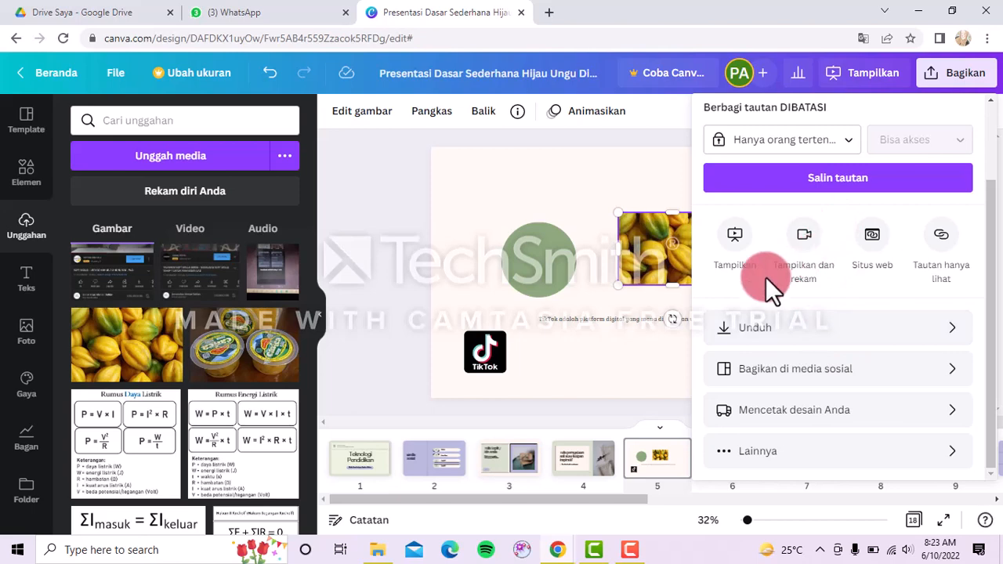
left_click(645, 366)
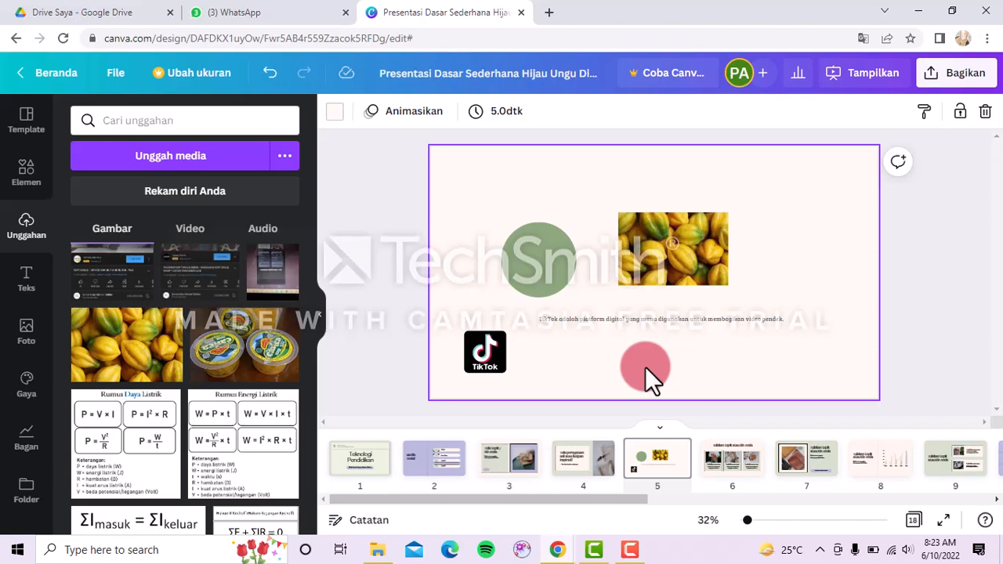
Delete the fruit photo, green circle, caption text and TikTok logo, leaving a blank blush page.
left_click(692, 257)
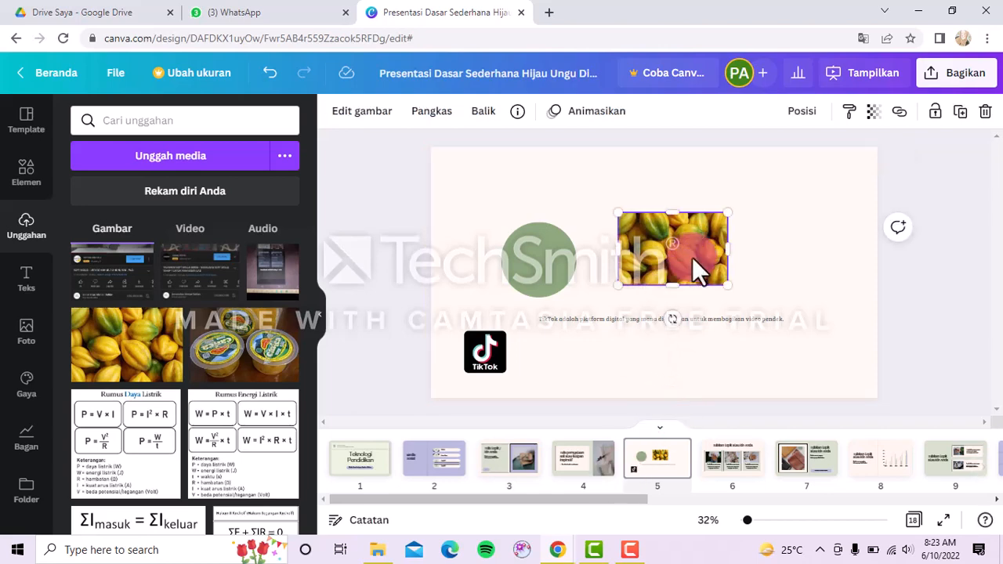
key("Delete")
left_click(557, 276)
key("Delete")
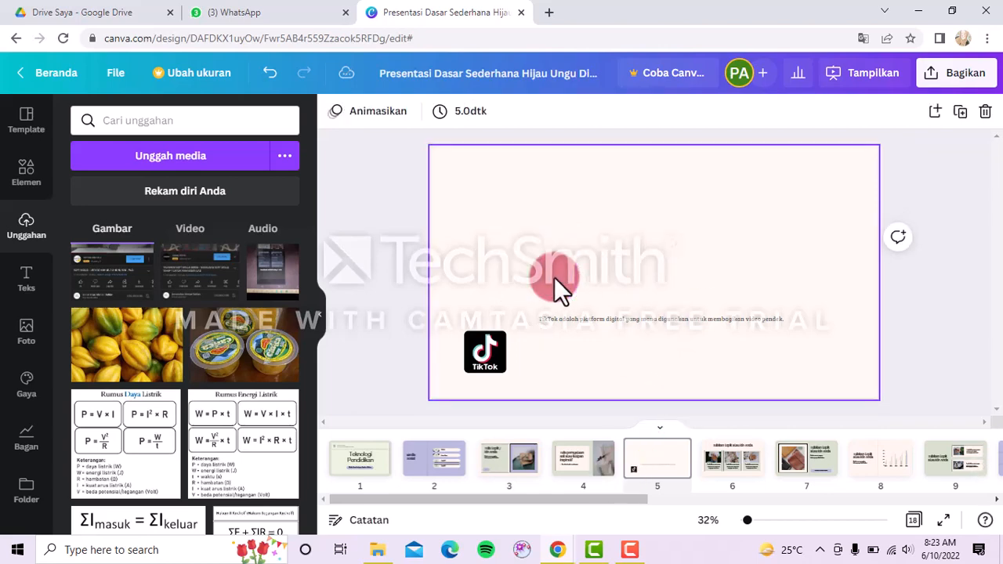
left_click(577, 322)
key("Delete")
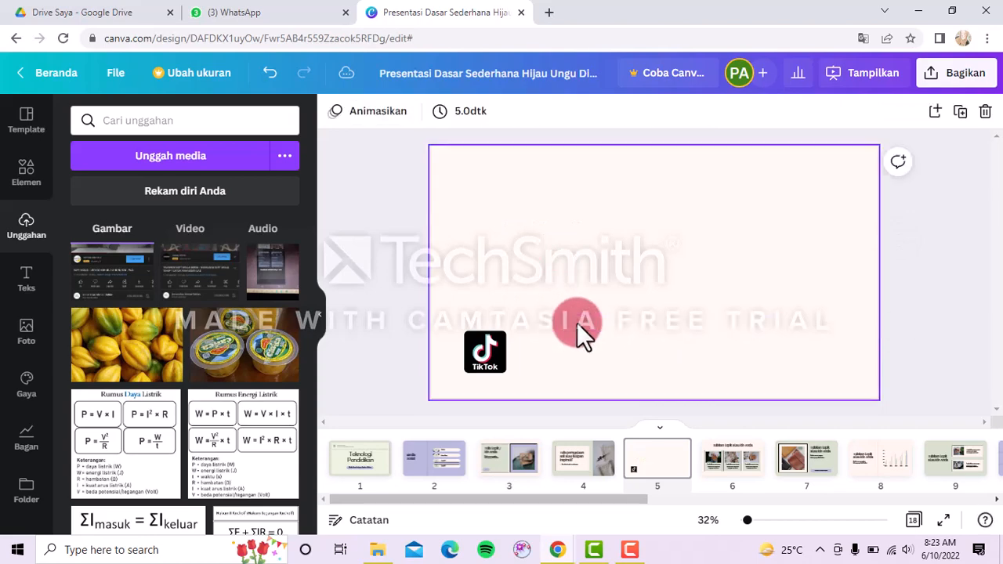
left_click(476, 347)
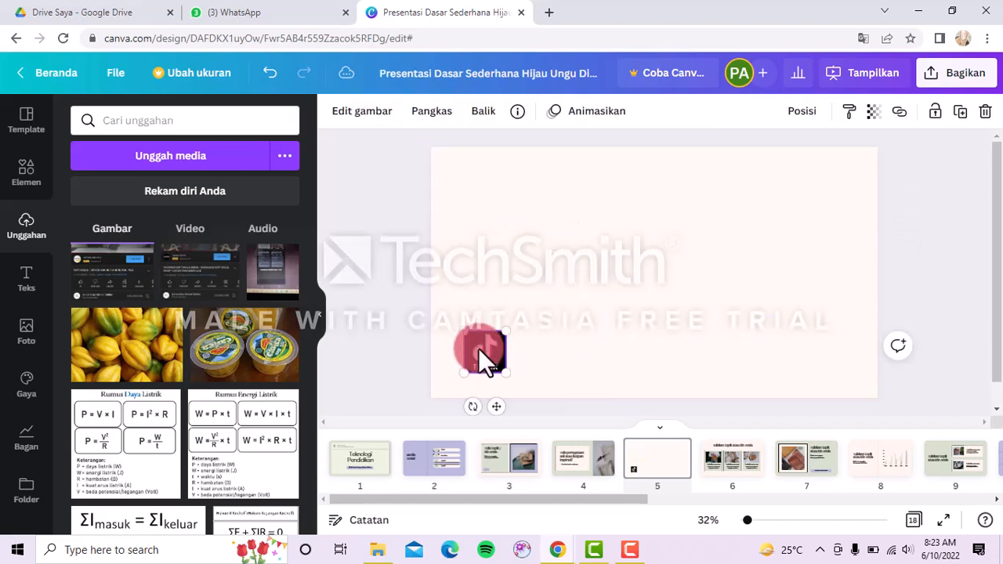
key("Delete")
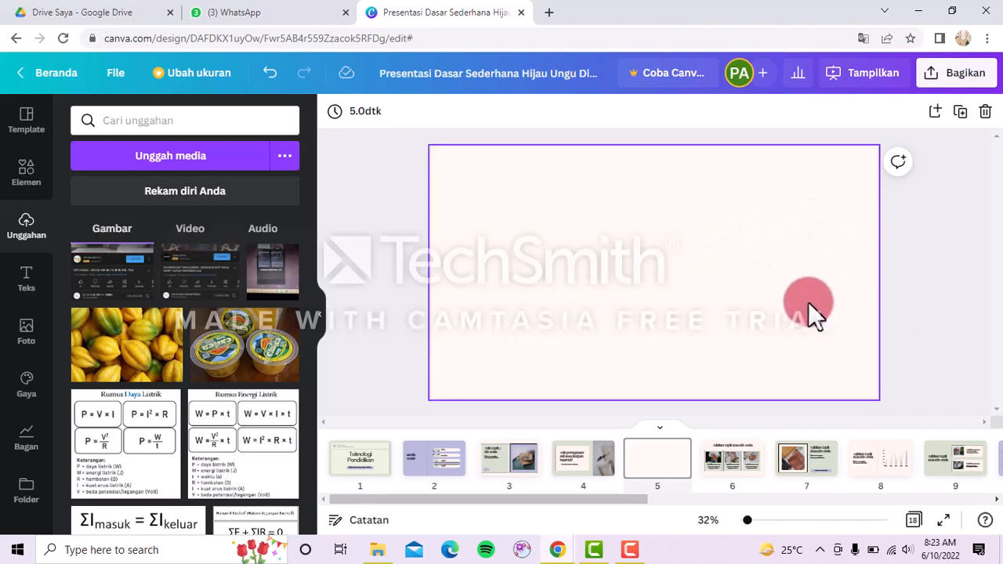
left_click(710, 424)
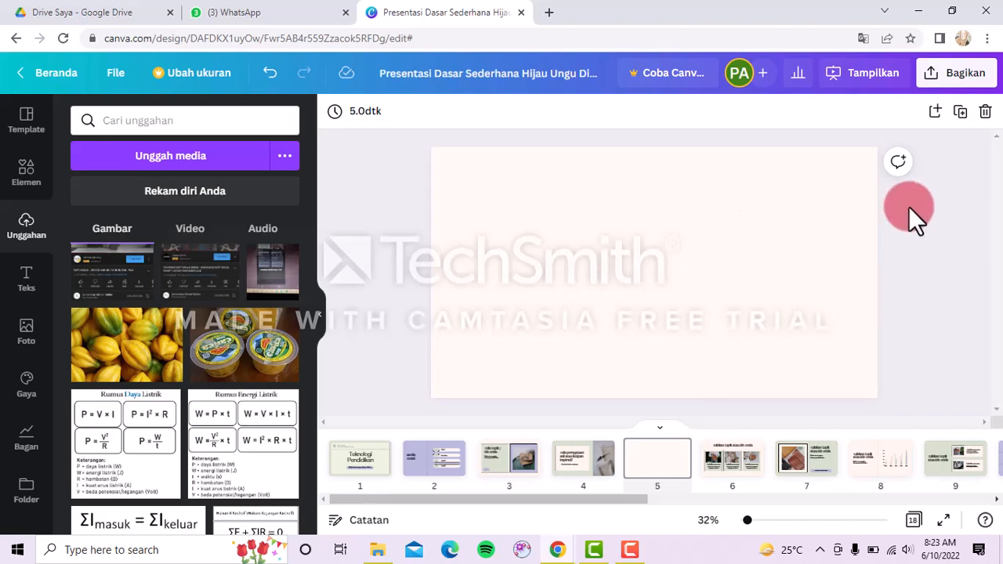